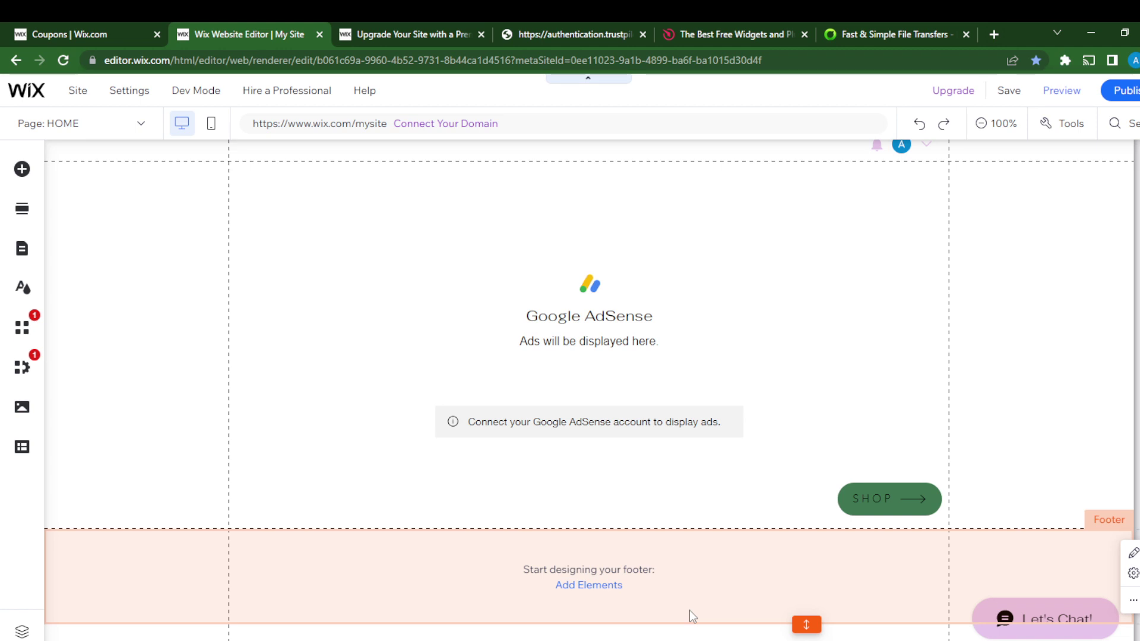
# Step: Place a Product Gallery - Classic store section at the top of the home page, above AdSense
pyautogui.click(681, 353)
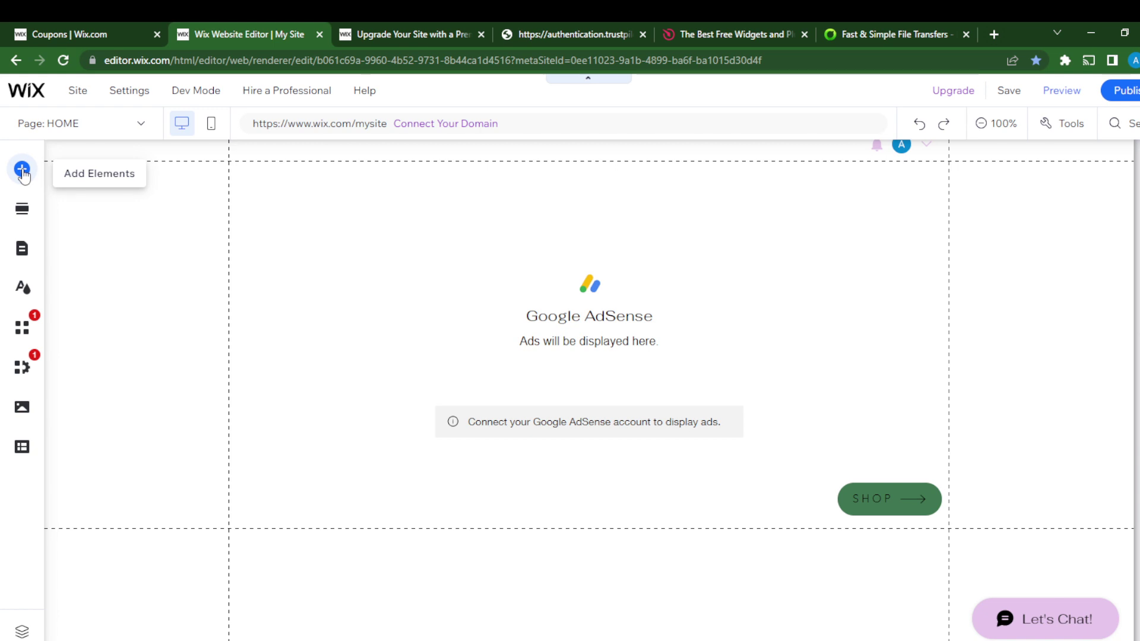
pyautogui.click(22, 172)
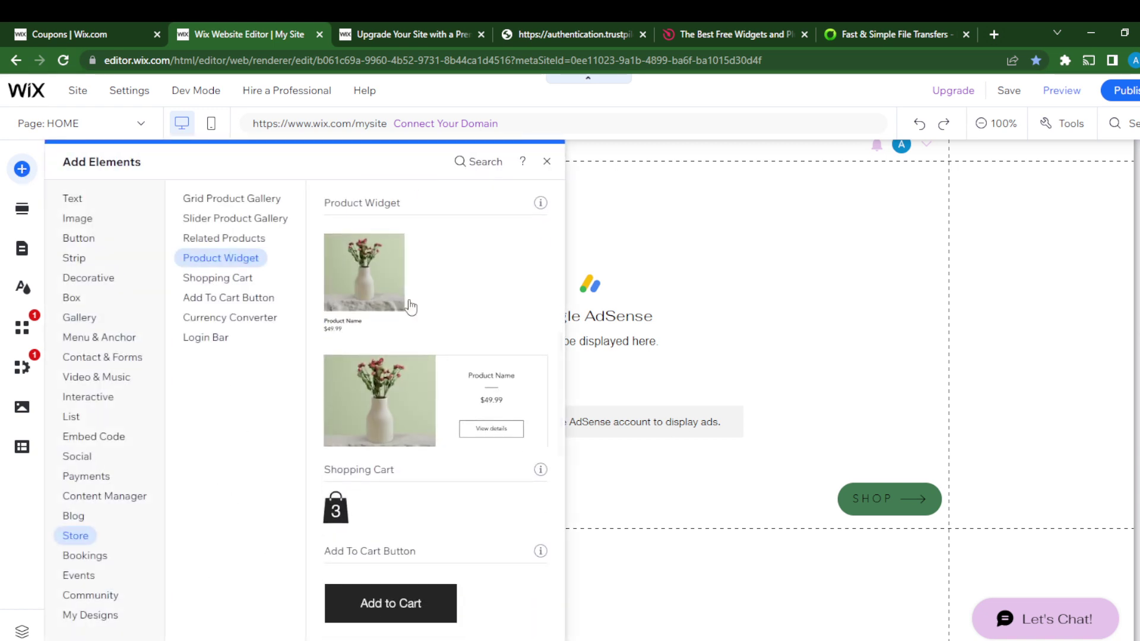
pyautogui.click(65, 516)
pyautogui.click(82, 541)
pyautogui.click(22, 209)
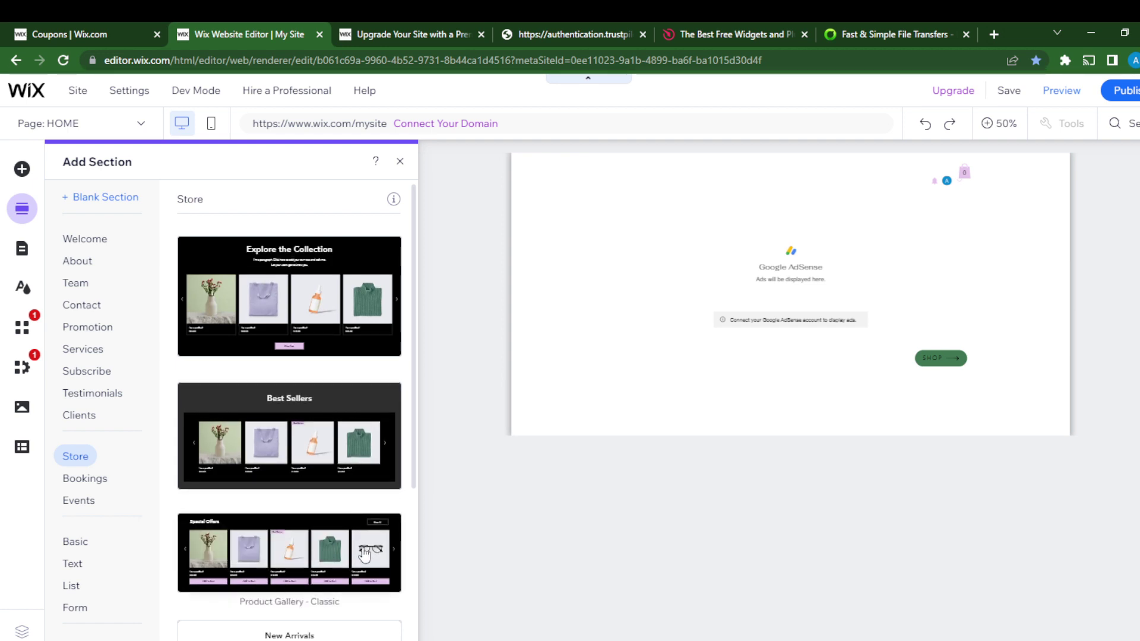
pyautogui.moveTo(255, 574); pyautogui.dragTo(752, 261)
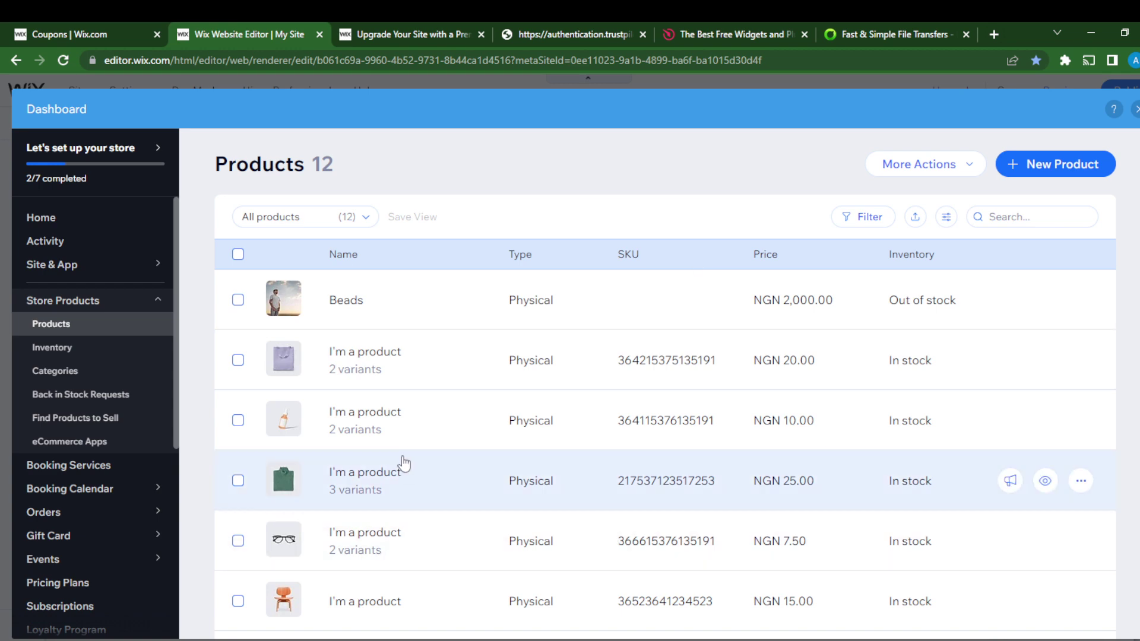
# Step: Delete the NGN 20.00 'I'm a product' item with 2 variants from the products list
pyautogui.scroll(-3, 433, 412)
pyautogui.scroll(-4, 483, 447)
pyautogui.scroll(3, 432, 322)
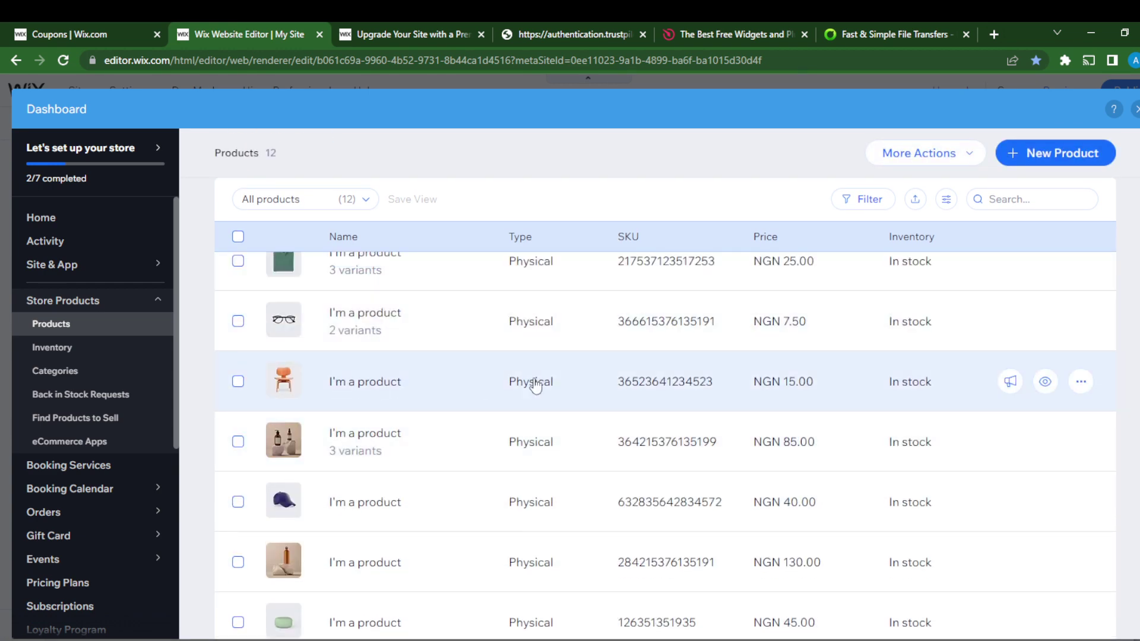
pyautogui.scroll(4, 489, 349)
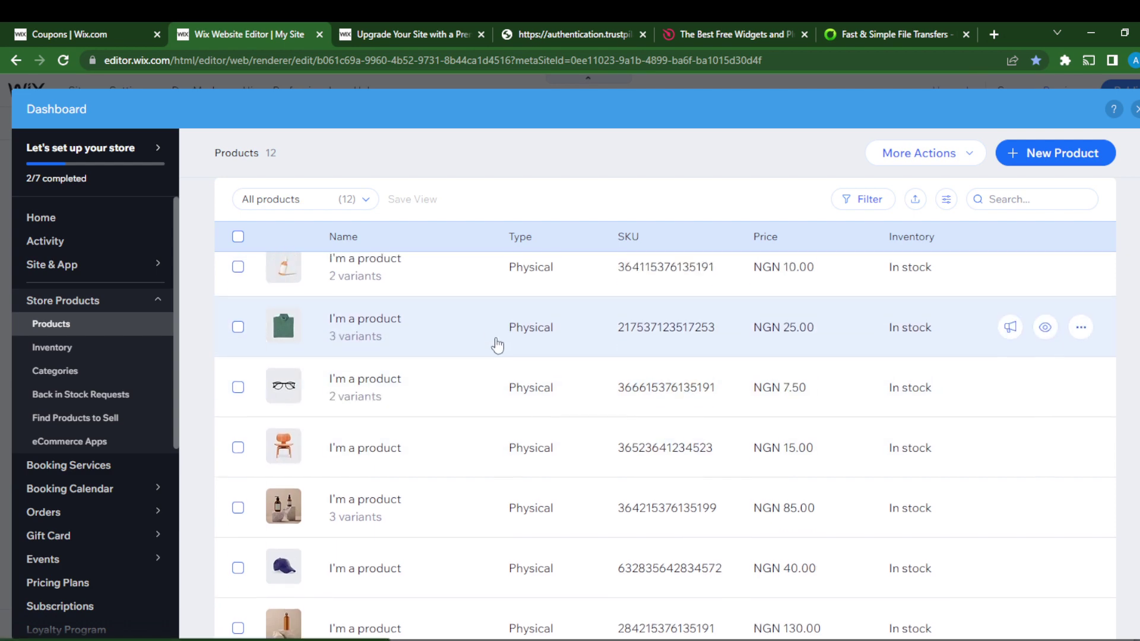
pyautogui.scroll(-6, 465, 511)
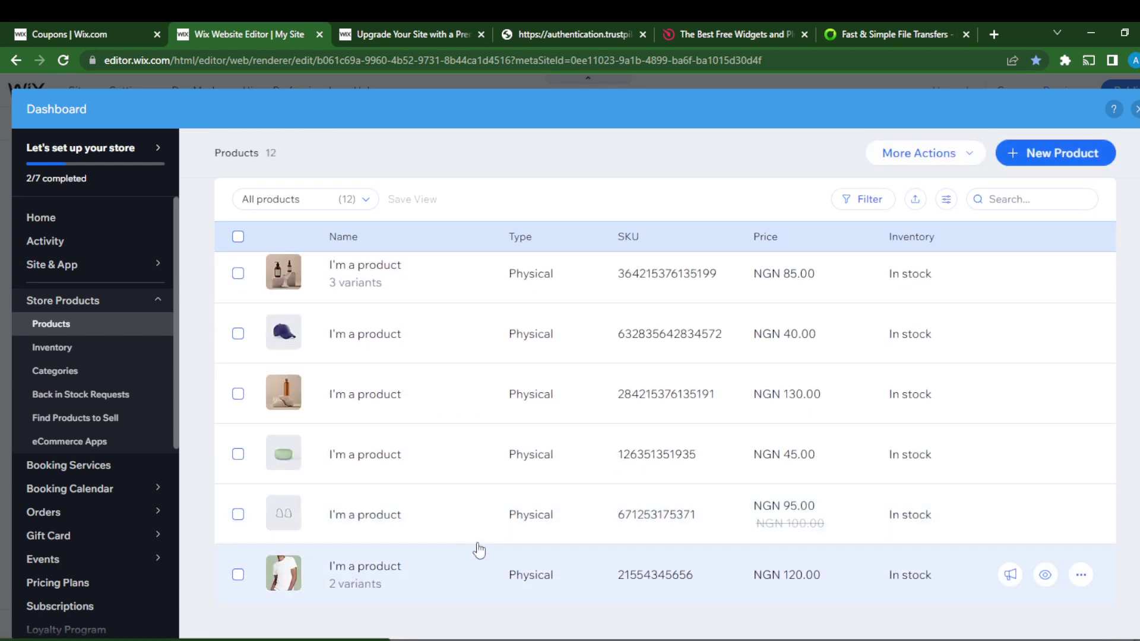
pyautogui.scroll(6, 492, 415)
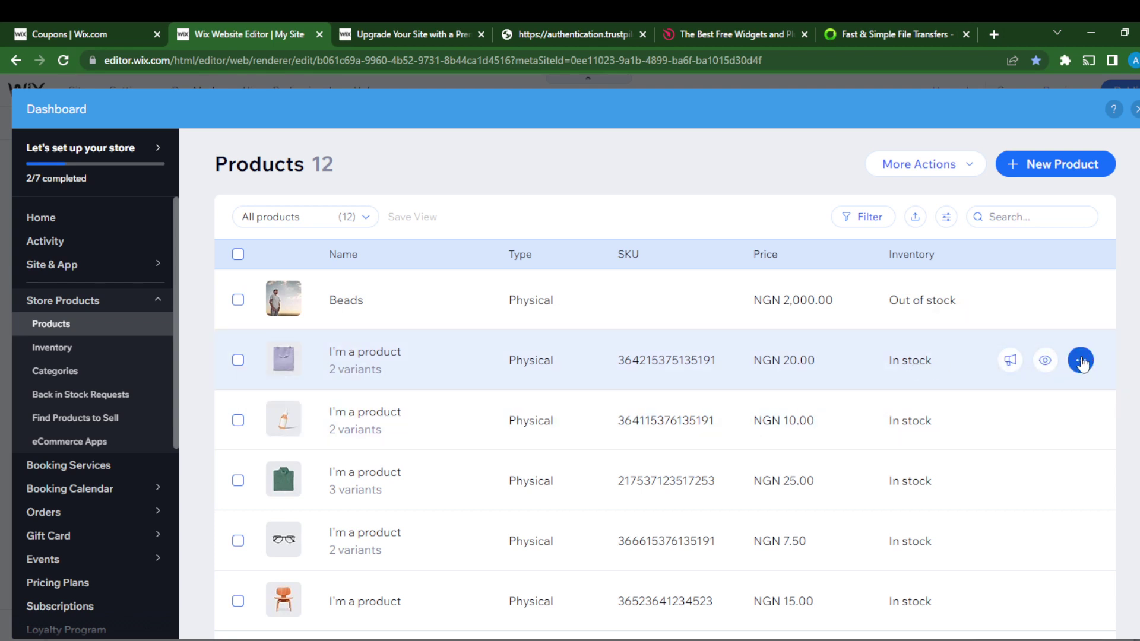
pyautogui.click(1082, 360)
pyautogui.click(1006, 387)
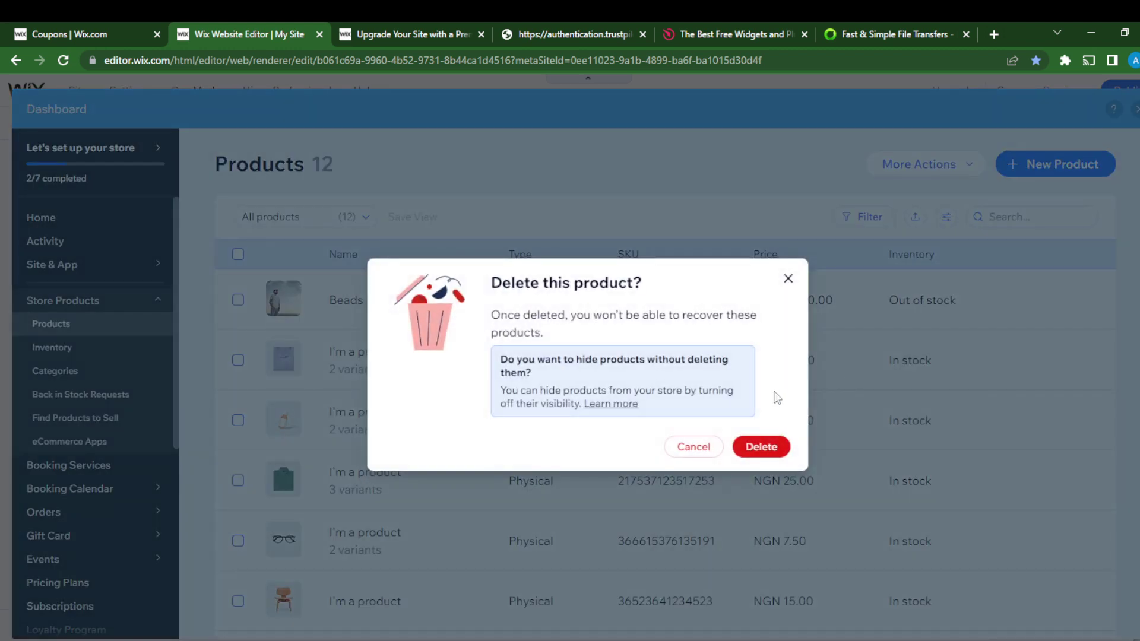
pyautogui.click(775, 453)
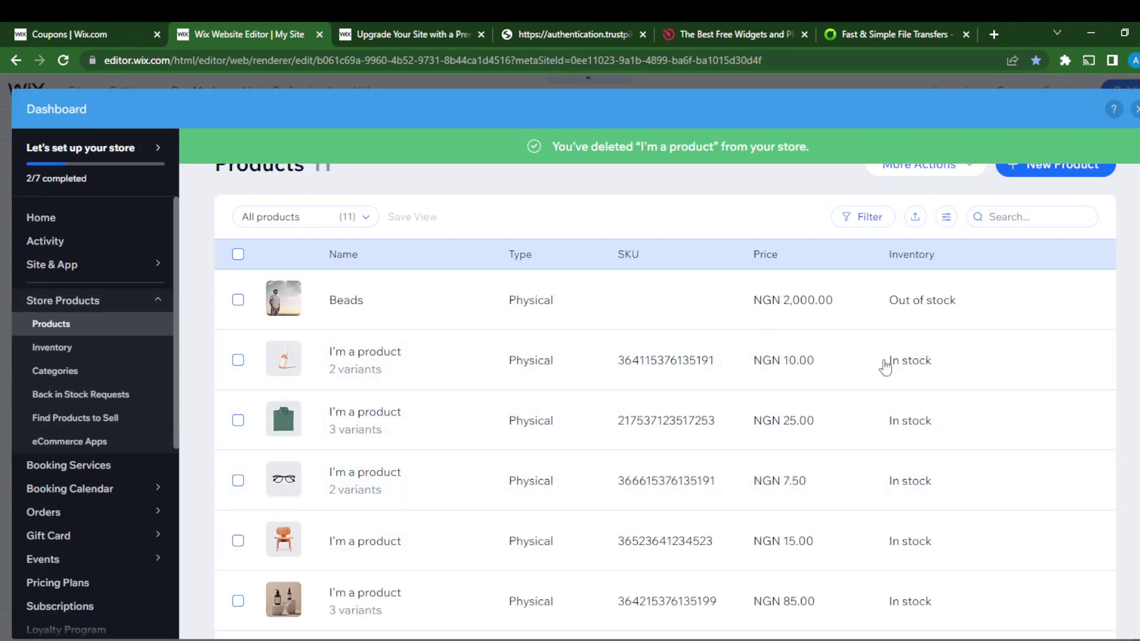
pyautogui.scroll(-2, 377, 437)
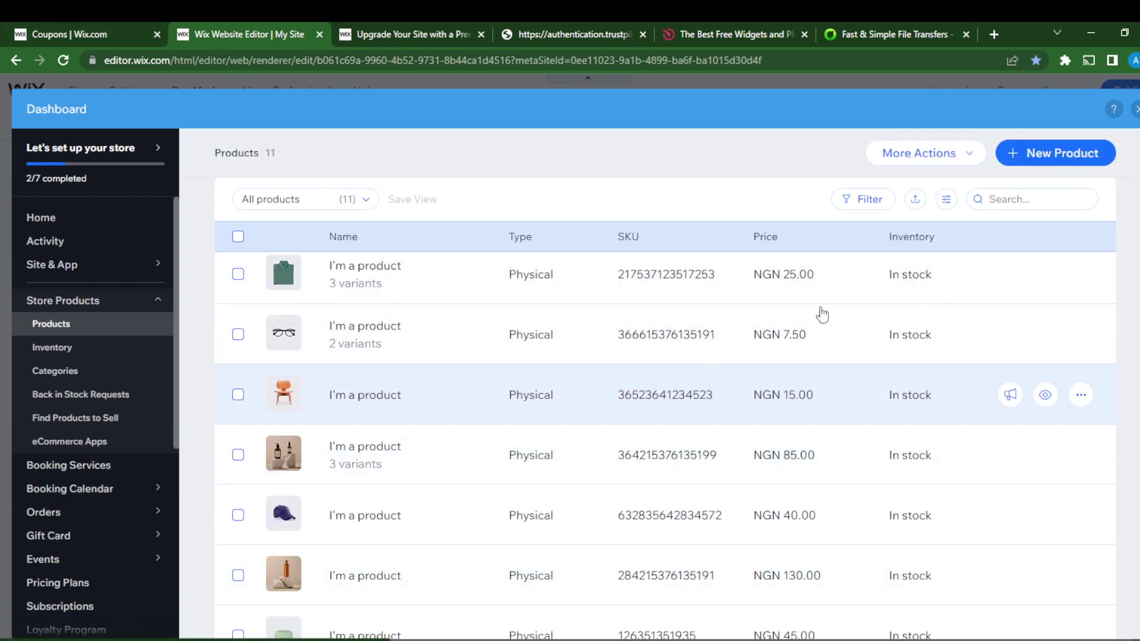
pyautogui.scroll(3, 1092, 161)
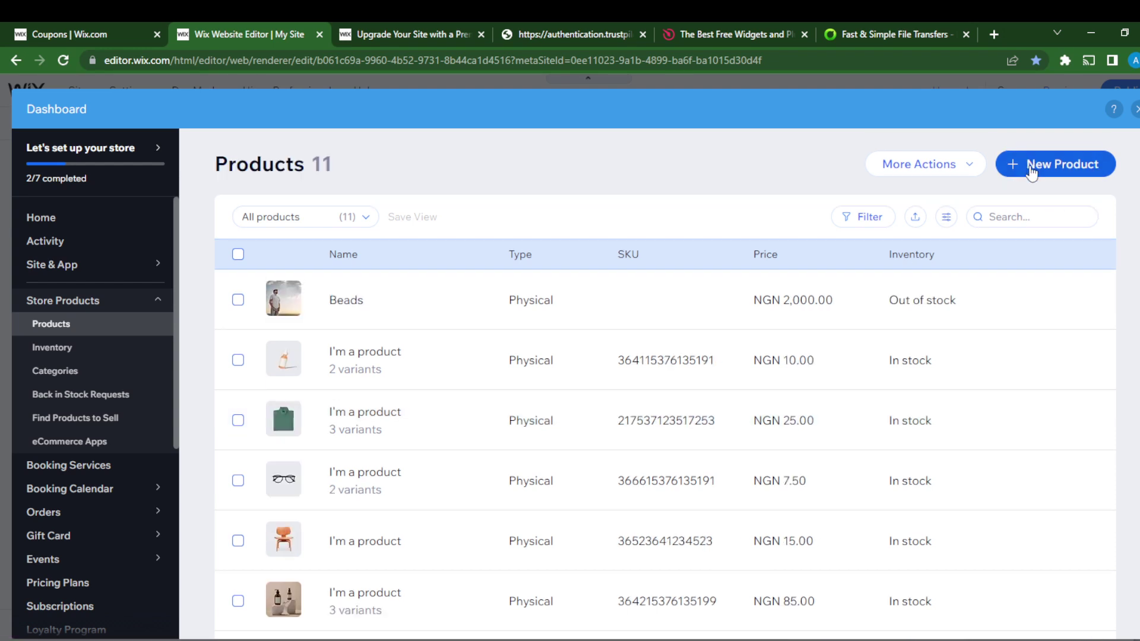
# Step: Create a new Digital file product titled 'e-book'
pyautogui.click(1030, 173)
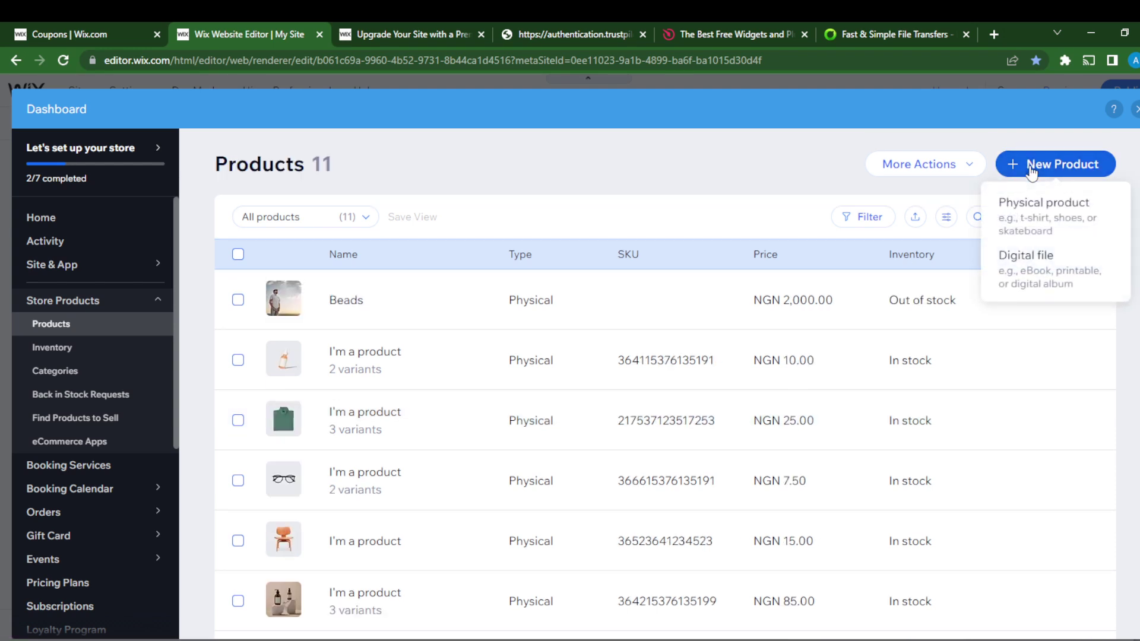
pyautogui.click(1023, 279)
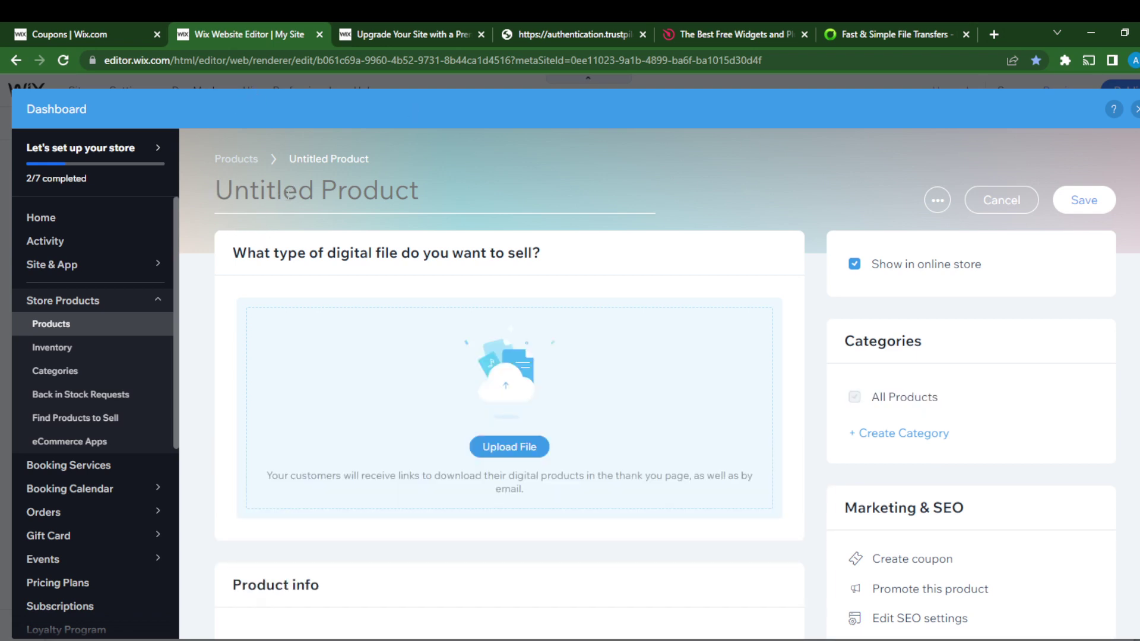
pyautogui.write('e')
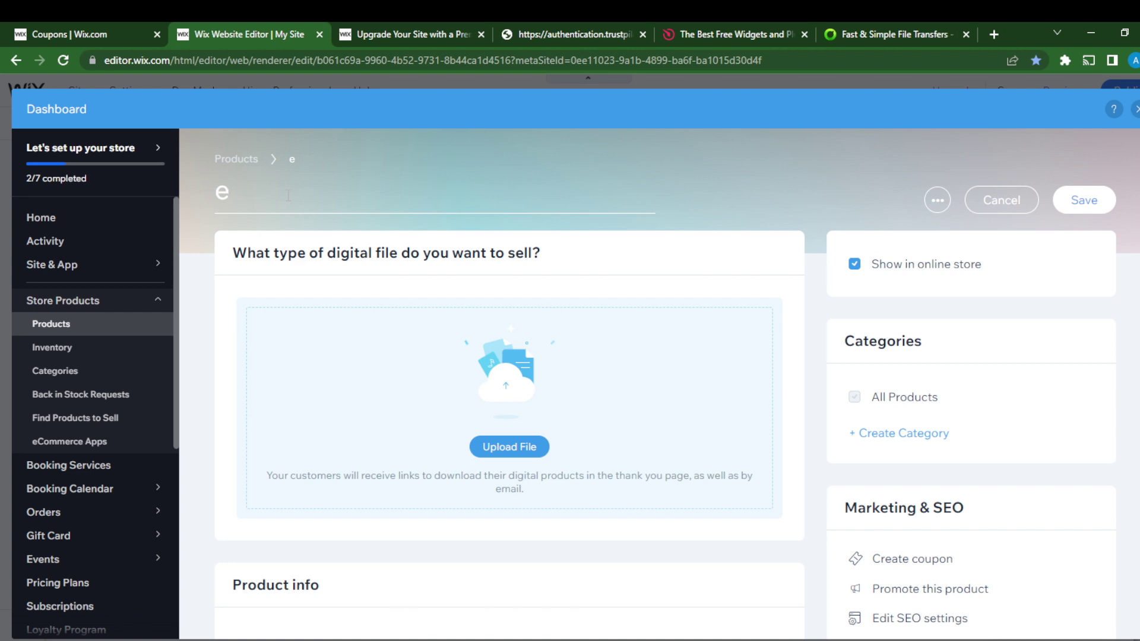
pyautogui.write('-BOOK')
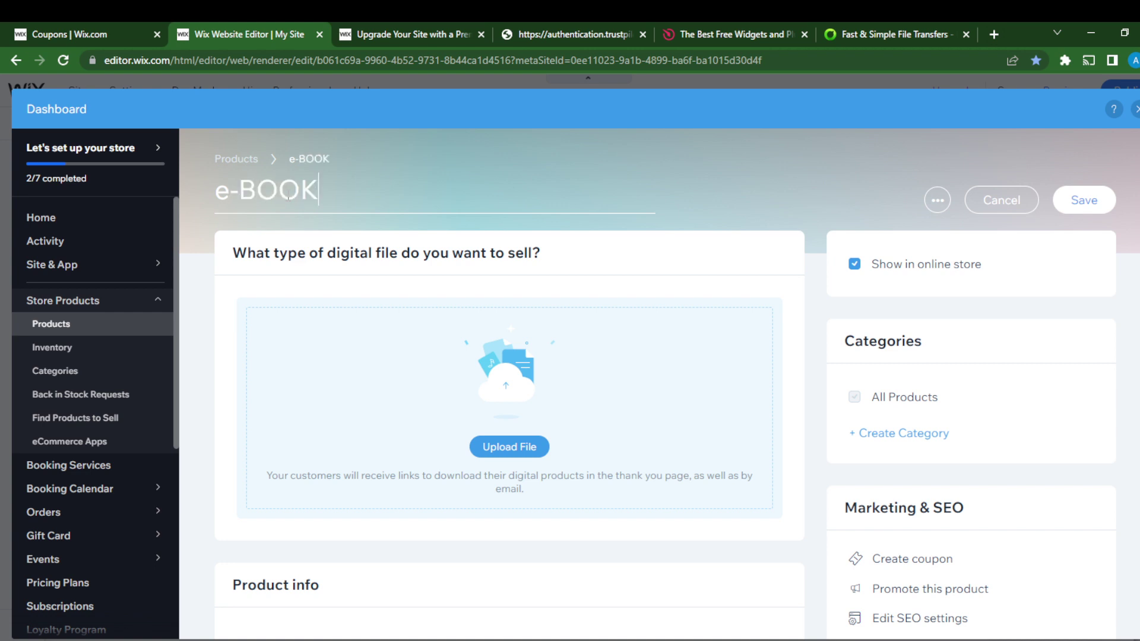
pyautogui.press('BackSpace')
pyautogui.press('BackSpace')
pyautogui.press('BackSpace')
pyautogui.press('BackSpace')
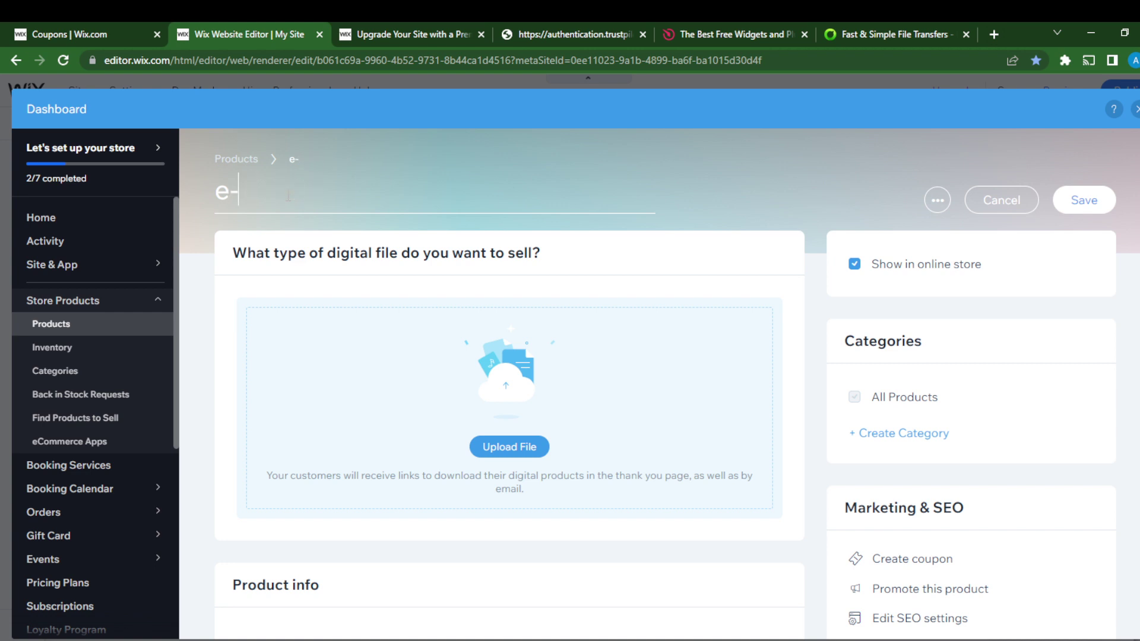
pyautogui.write('book')
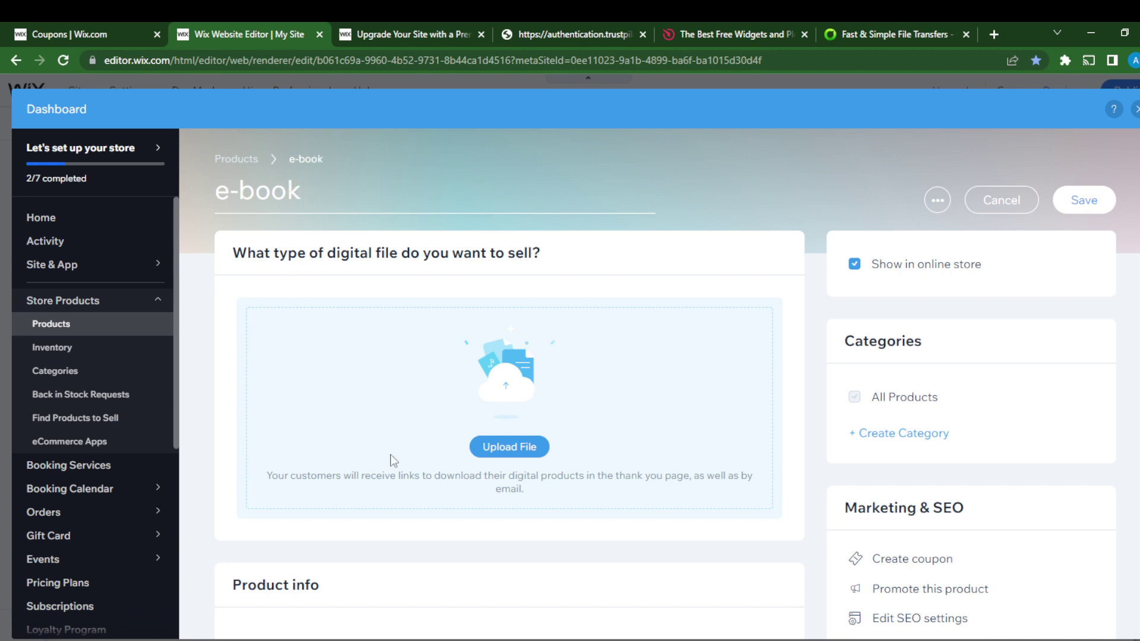
pyautogui.scroll(-3, 376, 362)
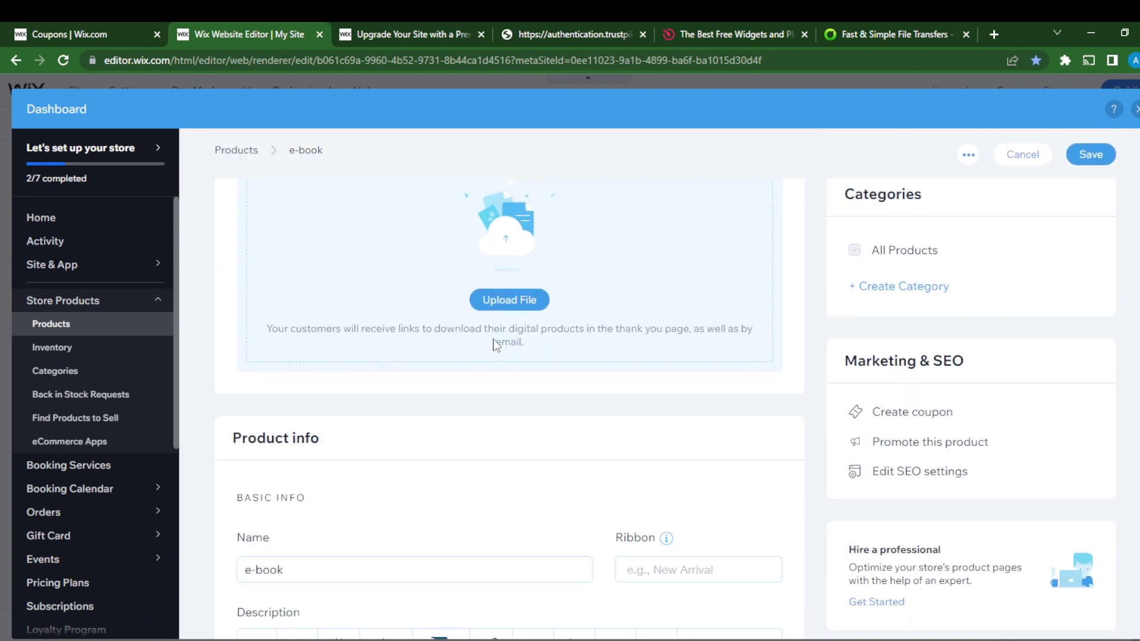
pyautogui.scroll(3, 497, 345)
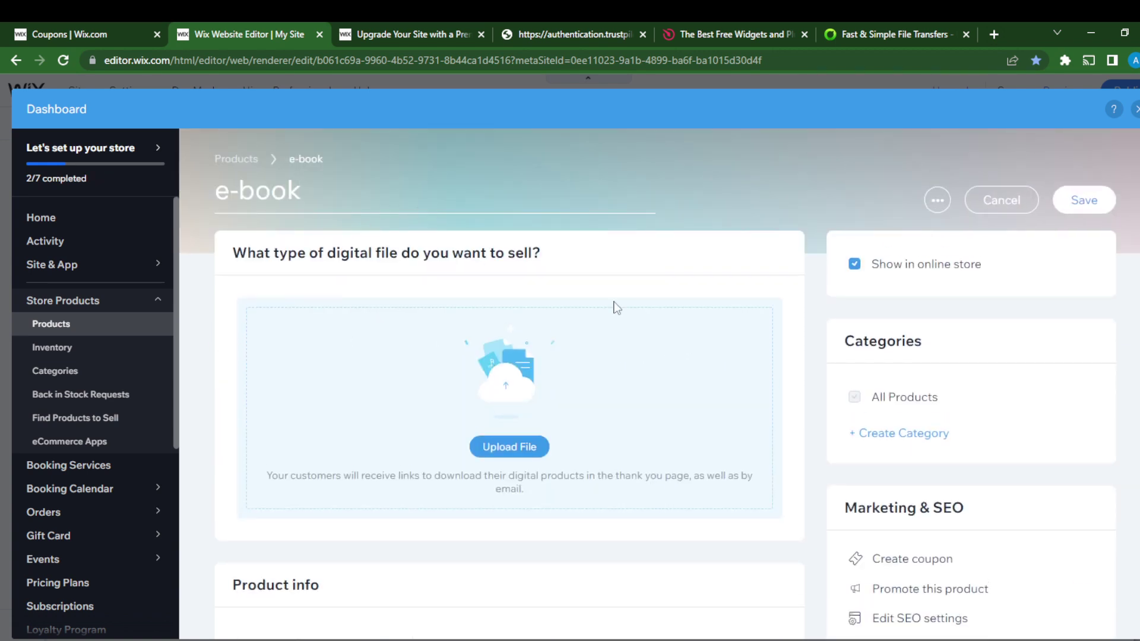
# Step: Choose DOCUMENT as the e-book's file type and start uploading from the computer
pyautogui.click(508, 450)
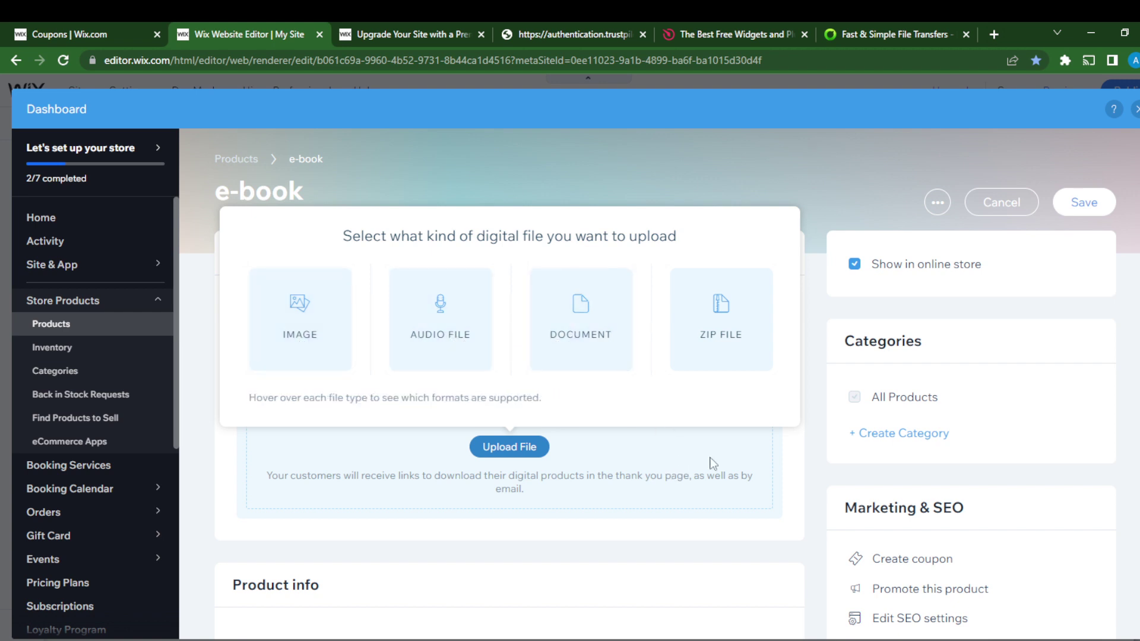
pyautogui.click(587, 343)
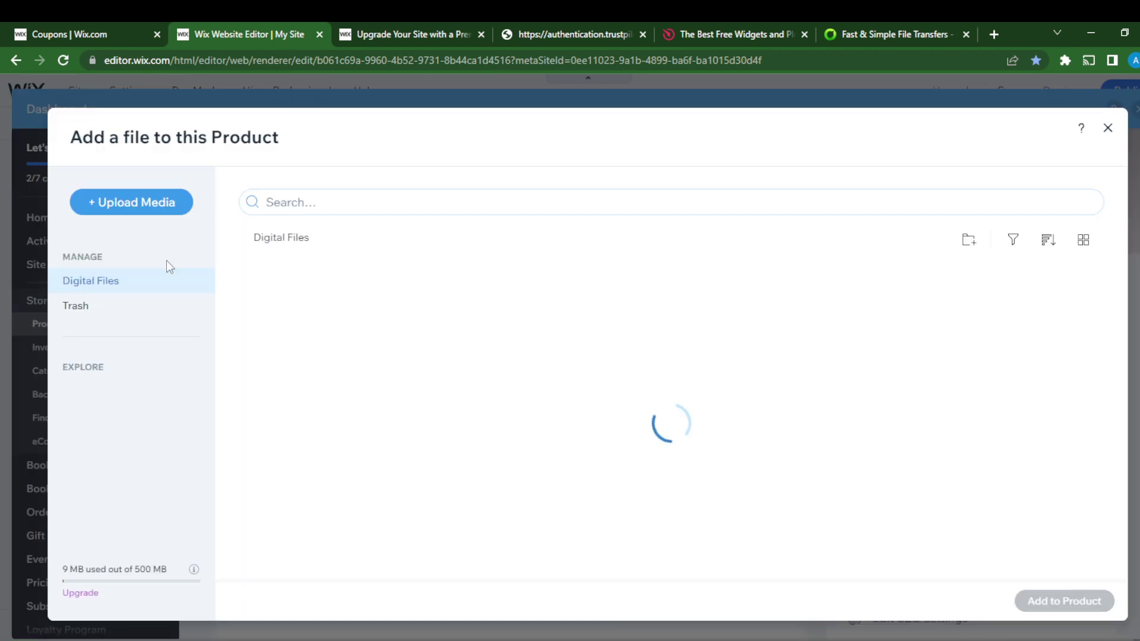
pyautogui.click(138, 204)
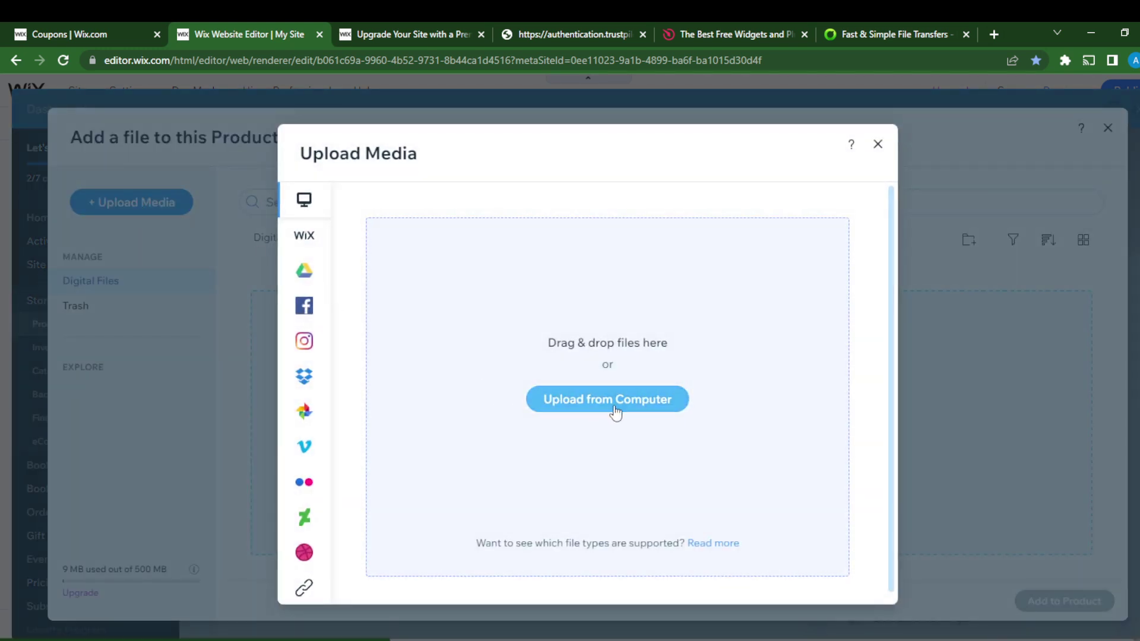
pyautogui.click(616, 408)
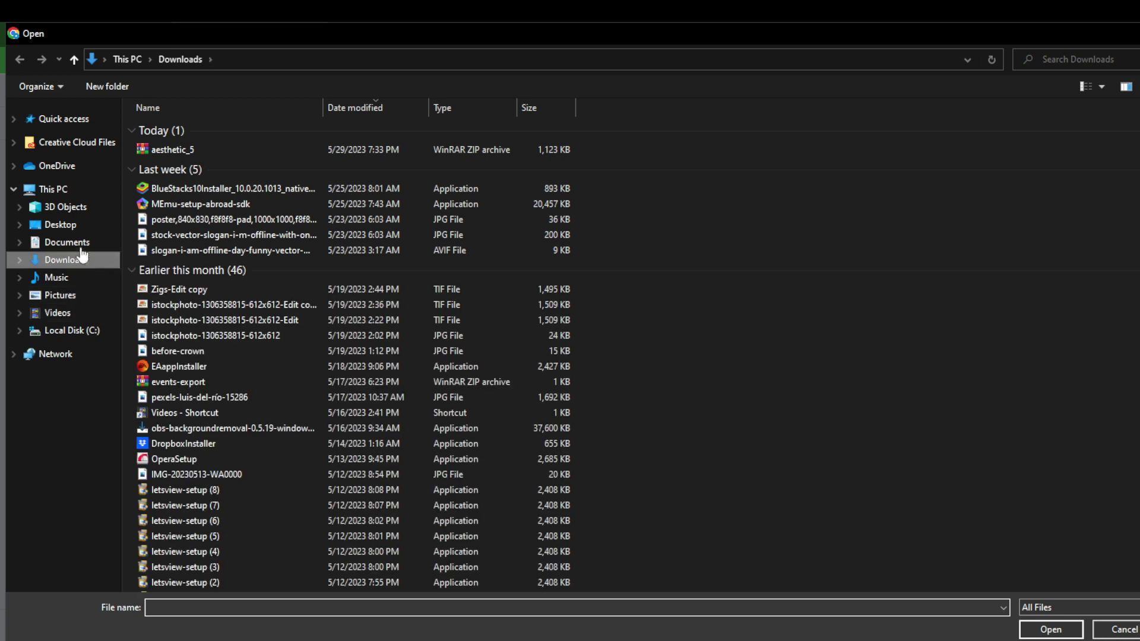
# Step: Upload PRIVATE_JUNK_1[1].docx from Documents and attach it to the e-book product
pyautogui.click(82, 244)
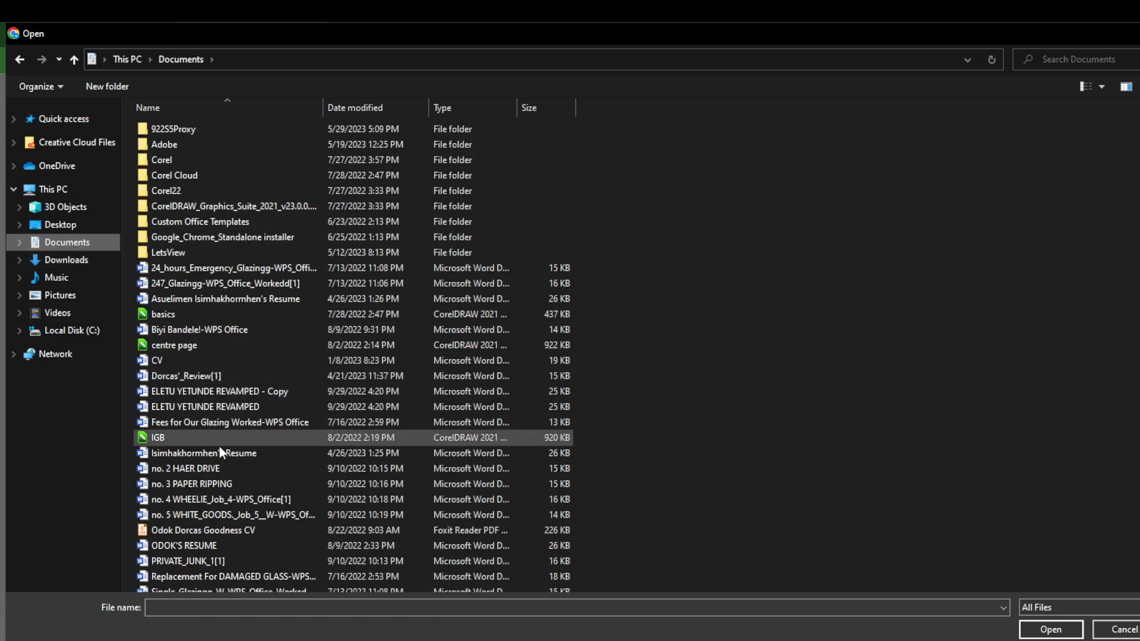
pyautogui.click(189, 562)
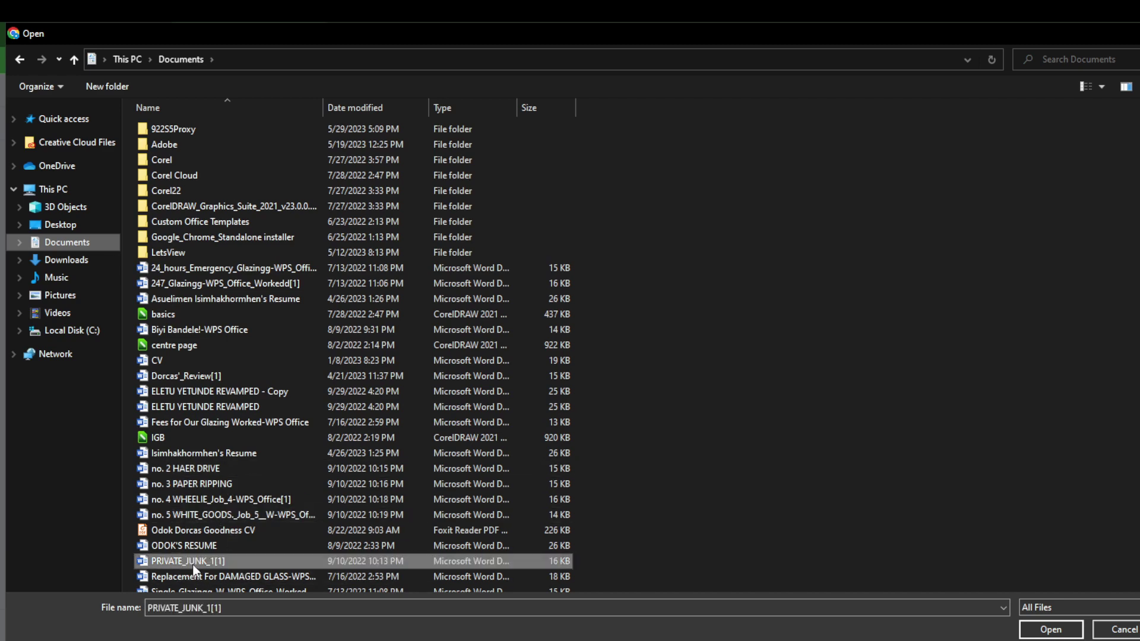
pyautogui.click(1050, 629)
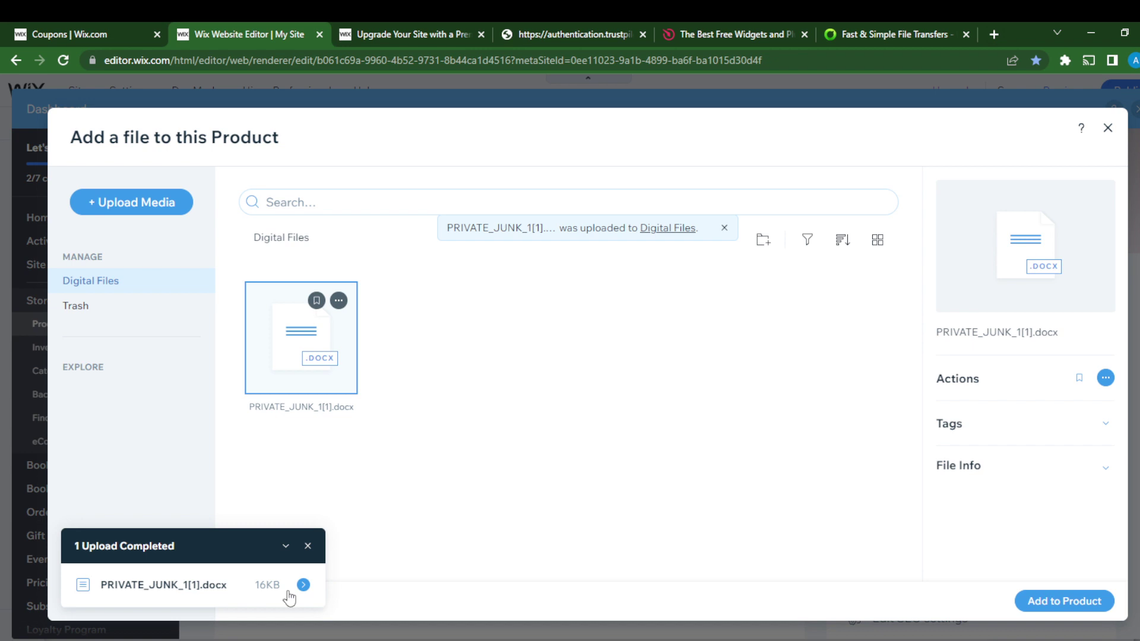
pyautogui.click(1064, 601)
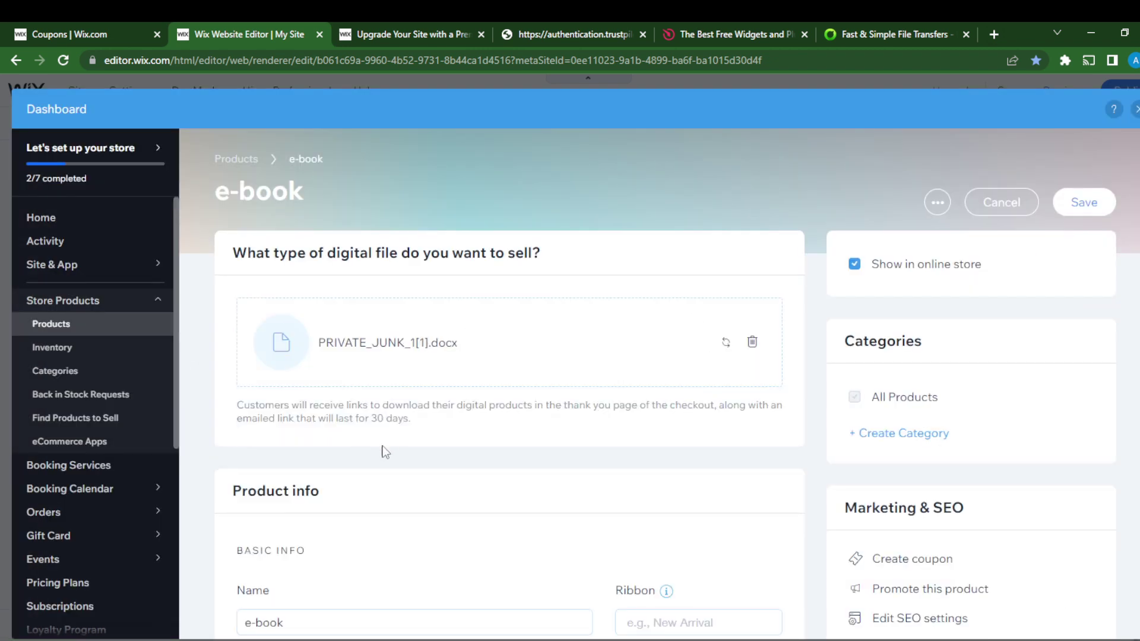
# Step: Set the e-book's price to ₦10000 and save the product
pyautogui.scroll(-3, 385, 452)
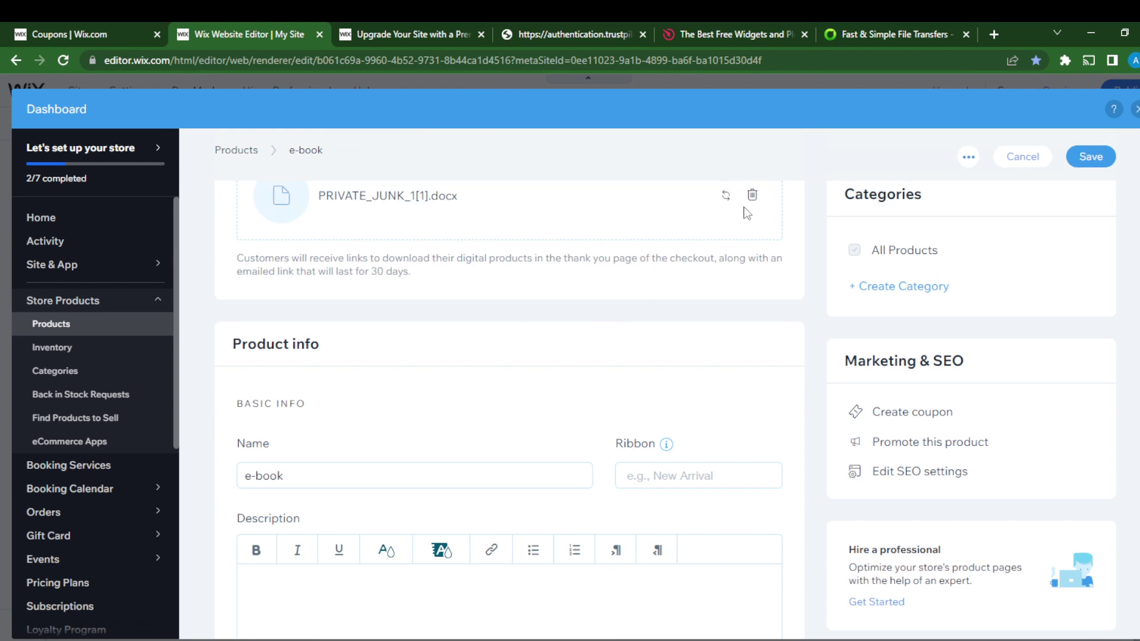
pyautogui.scroll(-3, 356, 425)
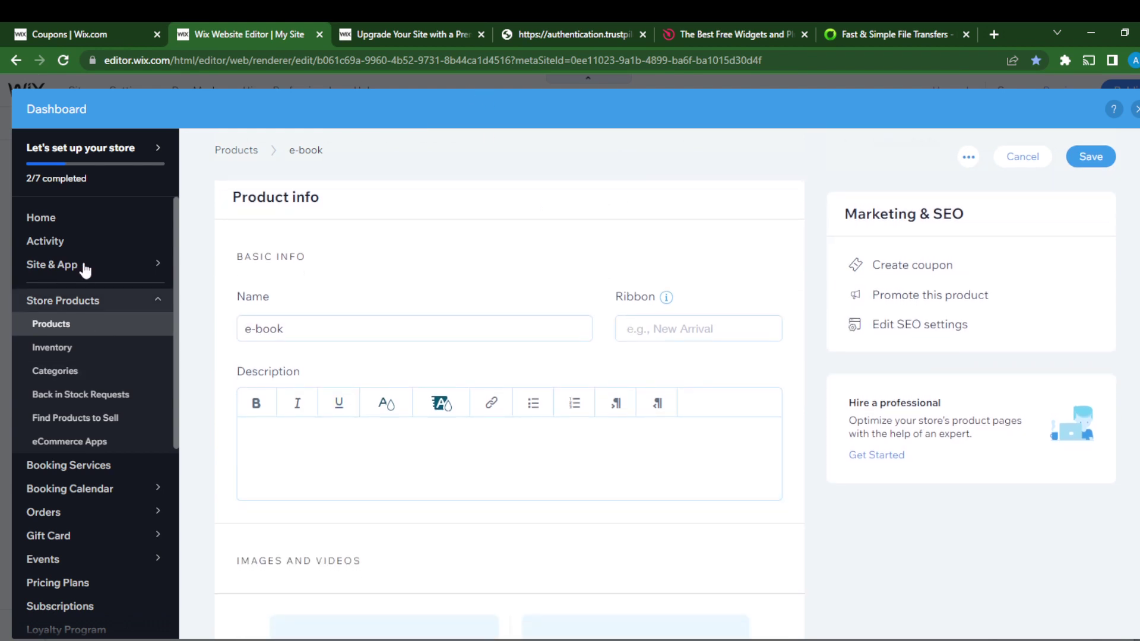
pyautogui.scroll(-3, 488, 513)
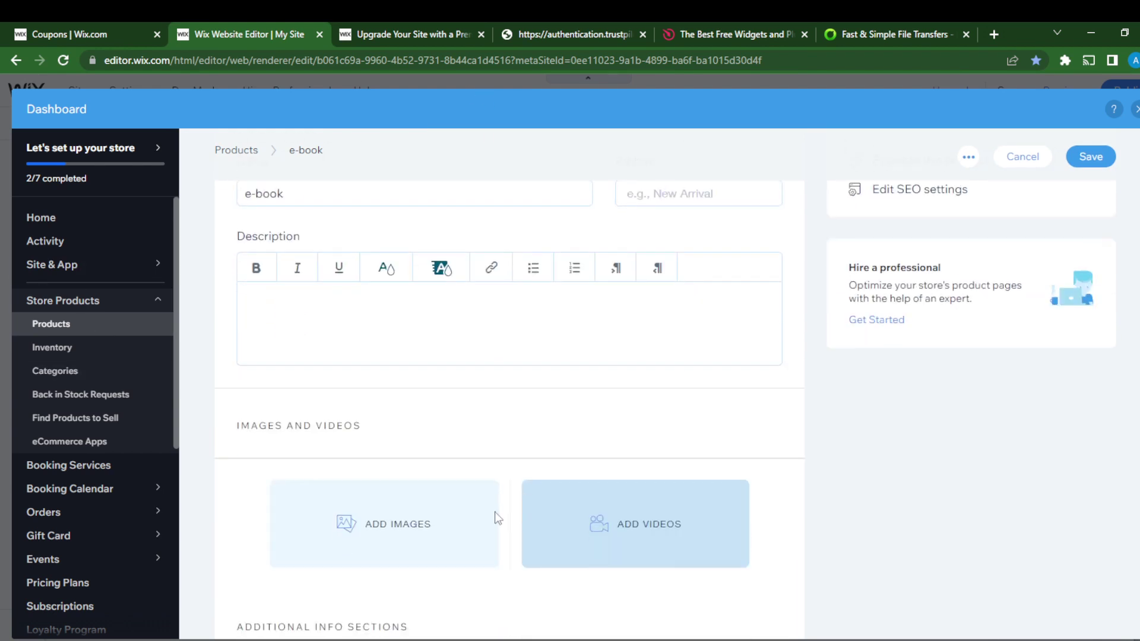
pyautogui.scroll(3, 376, 419)
pyautogui.scroll(-6, 364, 448)
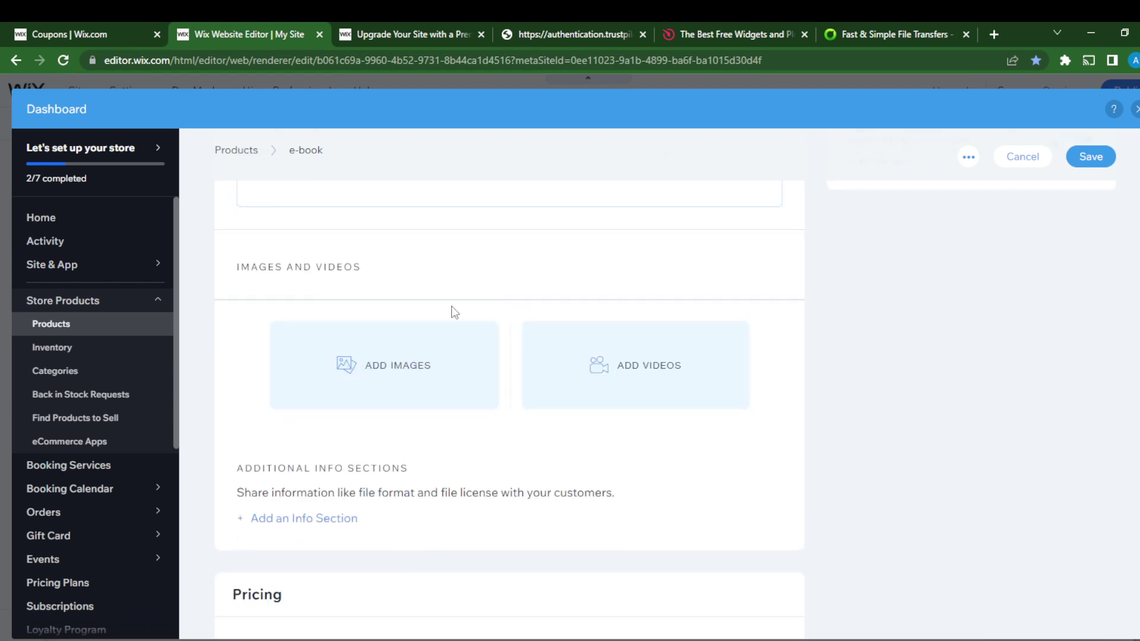
pyautogui.scroll(-3, 427, 368)
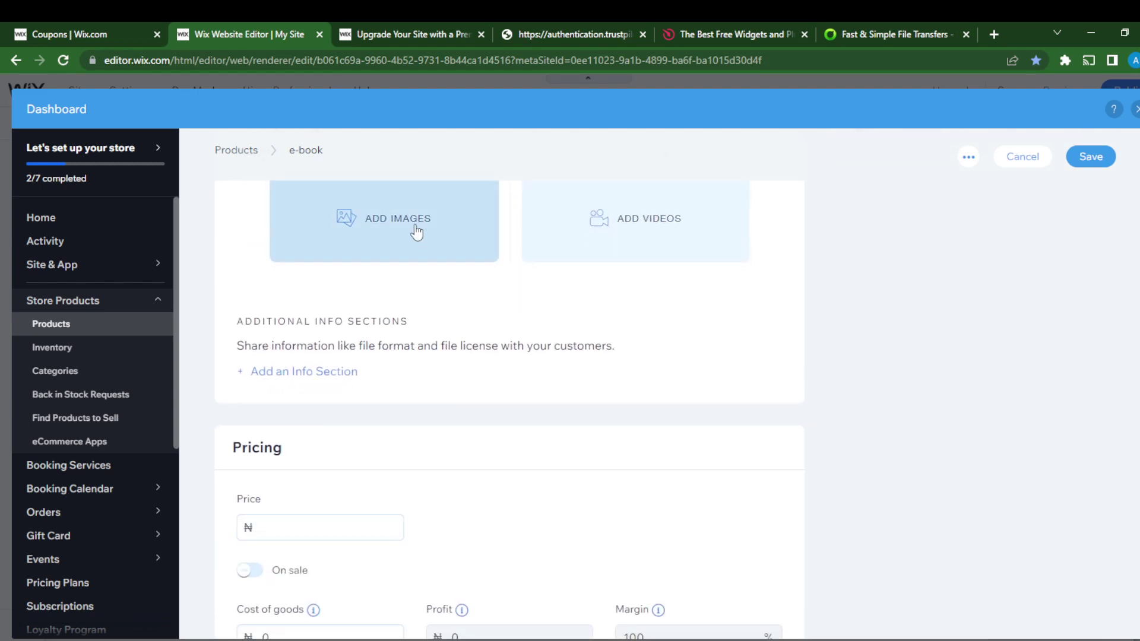
pyautogui.scroll(-3, 319, 431)
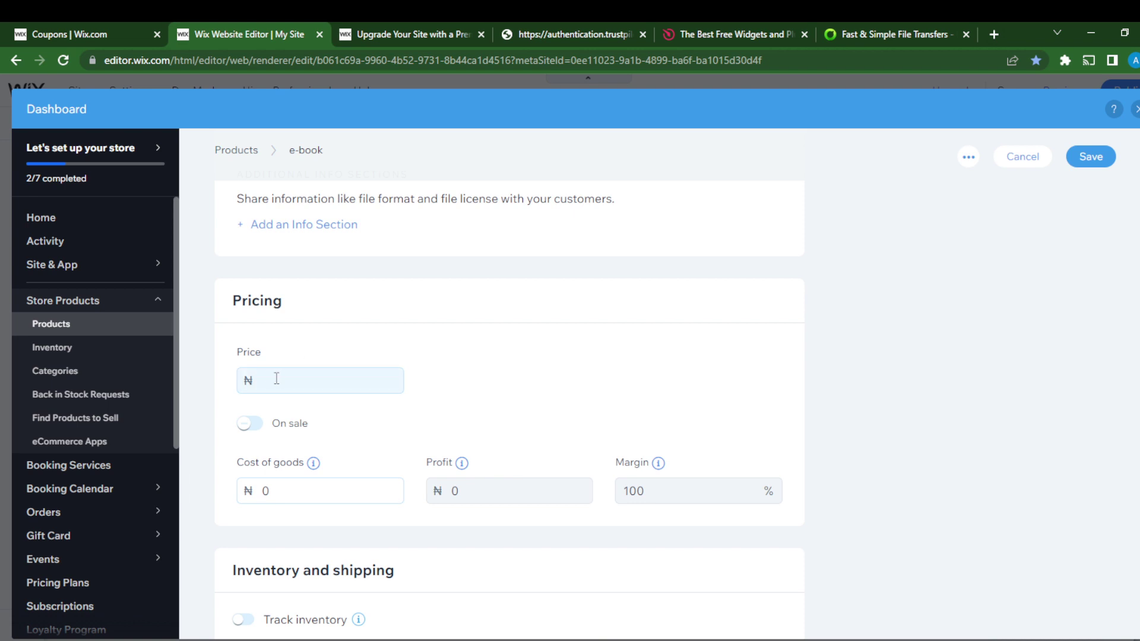
pyautogui.scroll(-3, 338, 456)
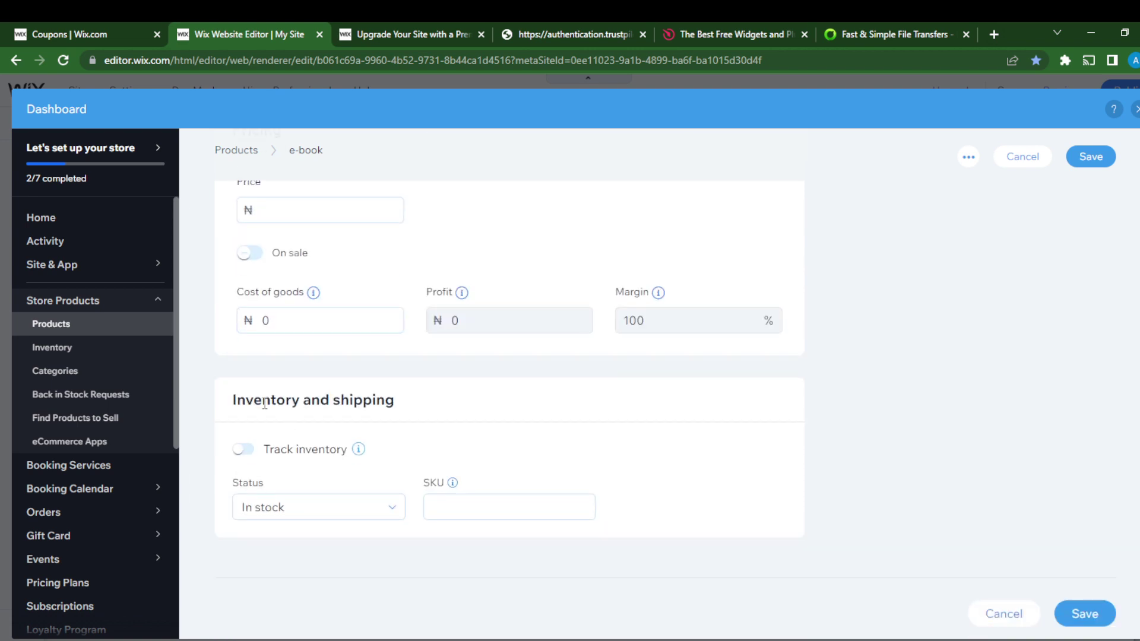
pyautogui.click(308, 213)
pyautogui.write('10000')
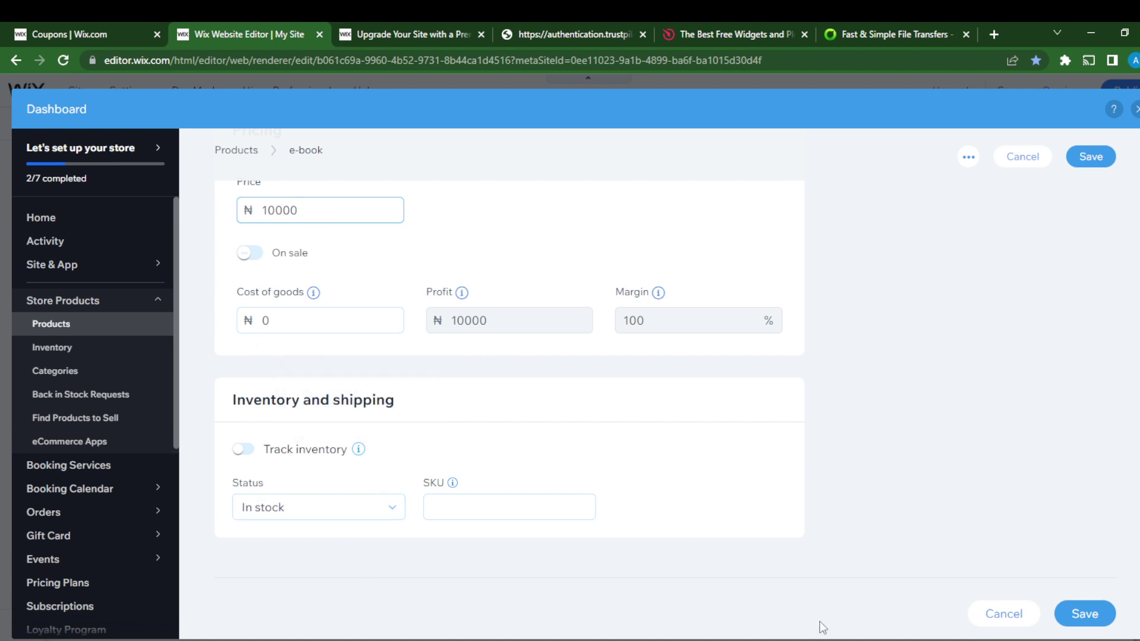
pyautogui.scroll(7, 562, 374)
pyautogui.scroll(-7, 667, 486)
pyautogui.click(1079, 618)
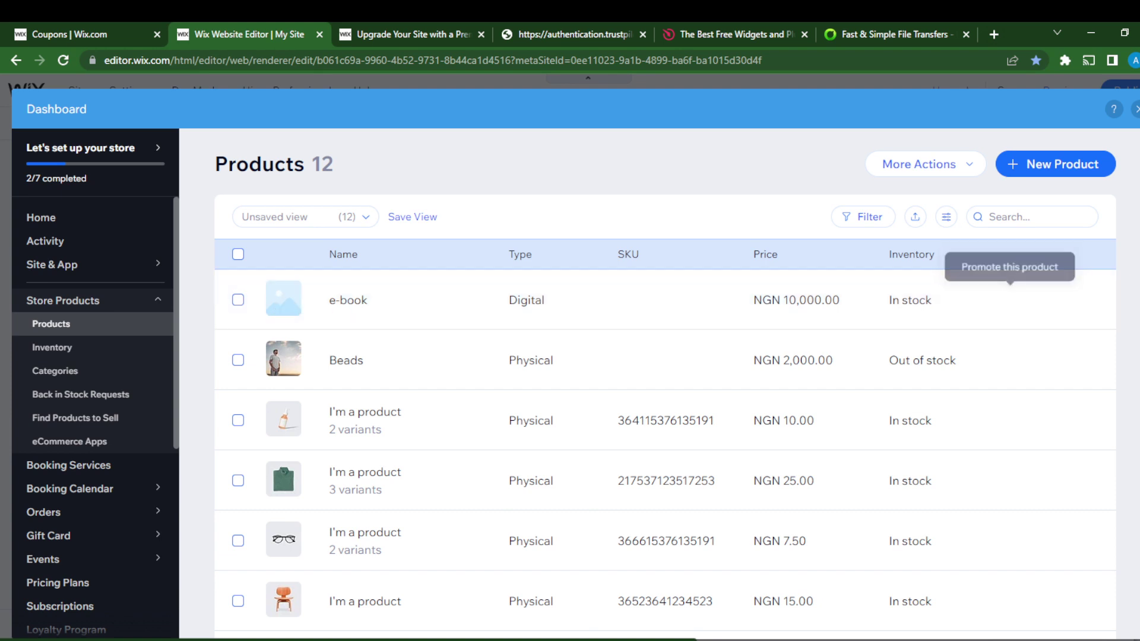
# Step: Reopen the NGN 10,000.00 e-book product for editing
pyautogui.click(1081, 301)
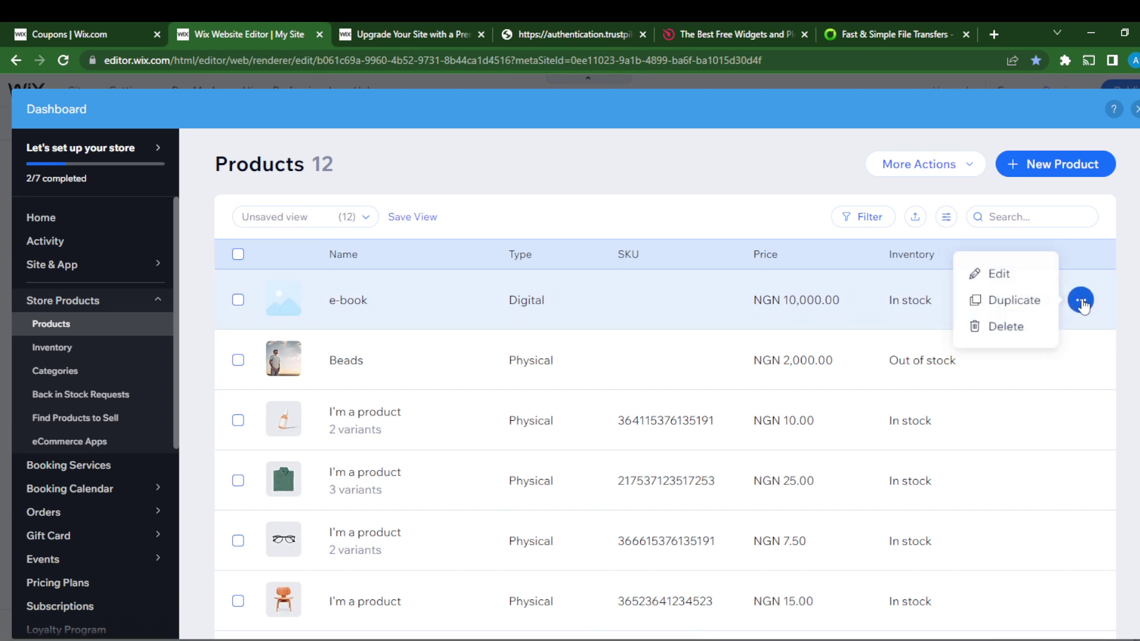
pyautogui.click(987, 276)
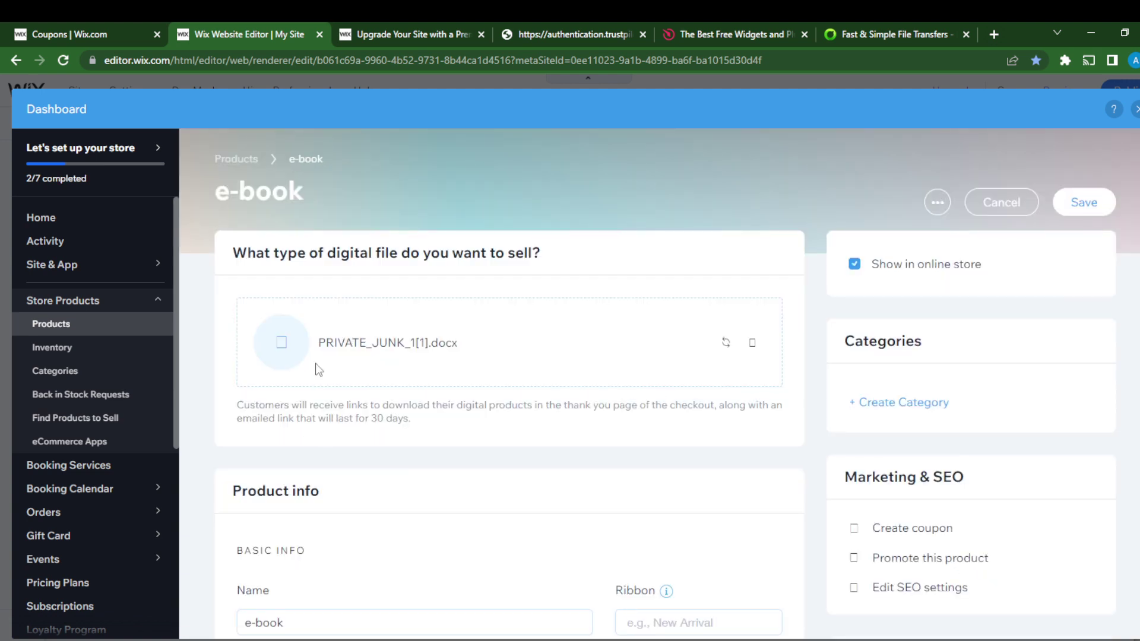
# Step: Add the offline slogan picture from Site Files as the e-book's image and save it
pyautogui.scroll(-10, 342, 446)
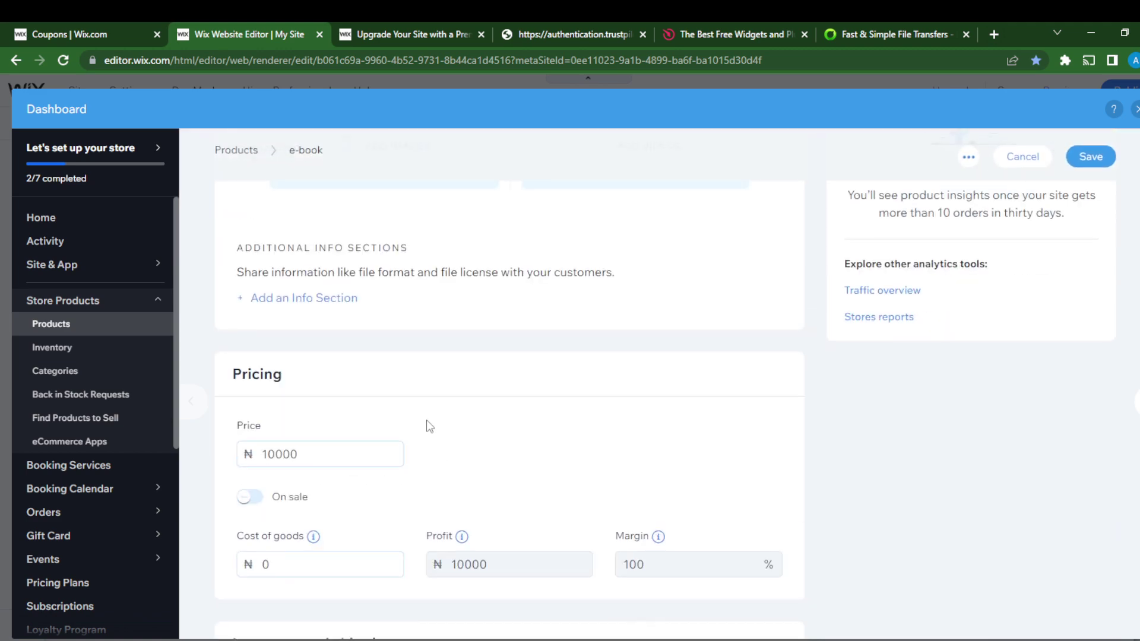
pyautogui.scroll(3, 419, 384)
pyautogui.click(408, 299)
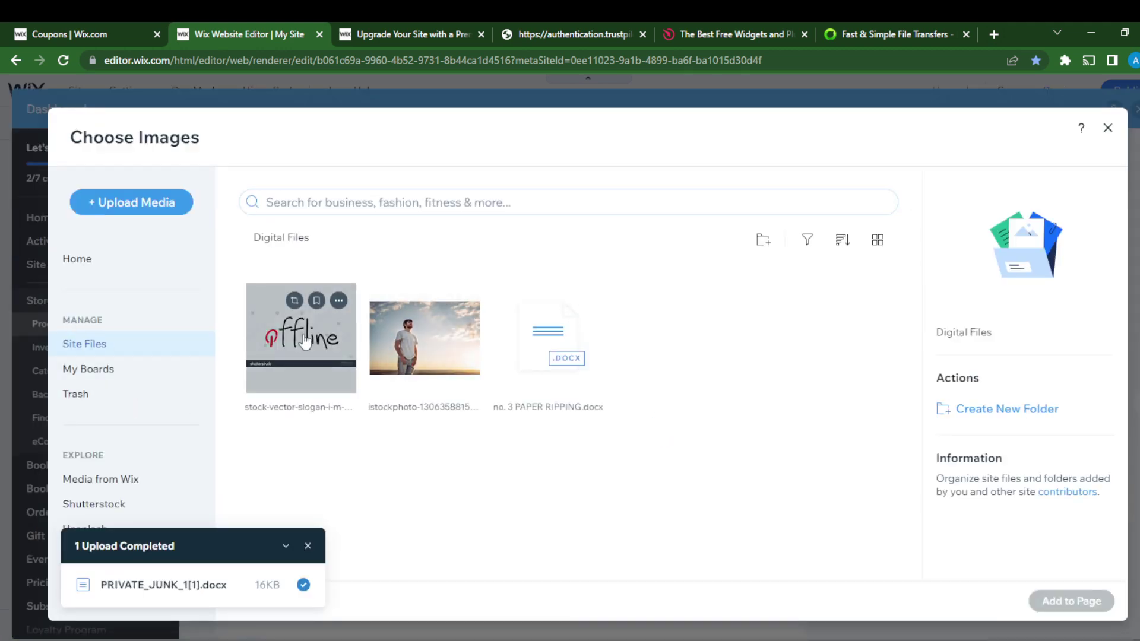
pyautogui.click(303, 341)
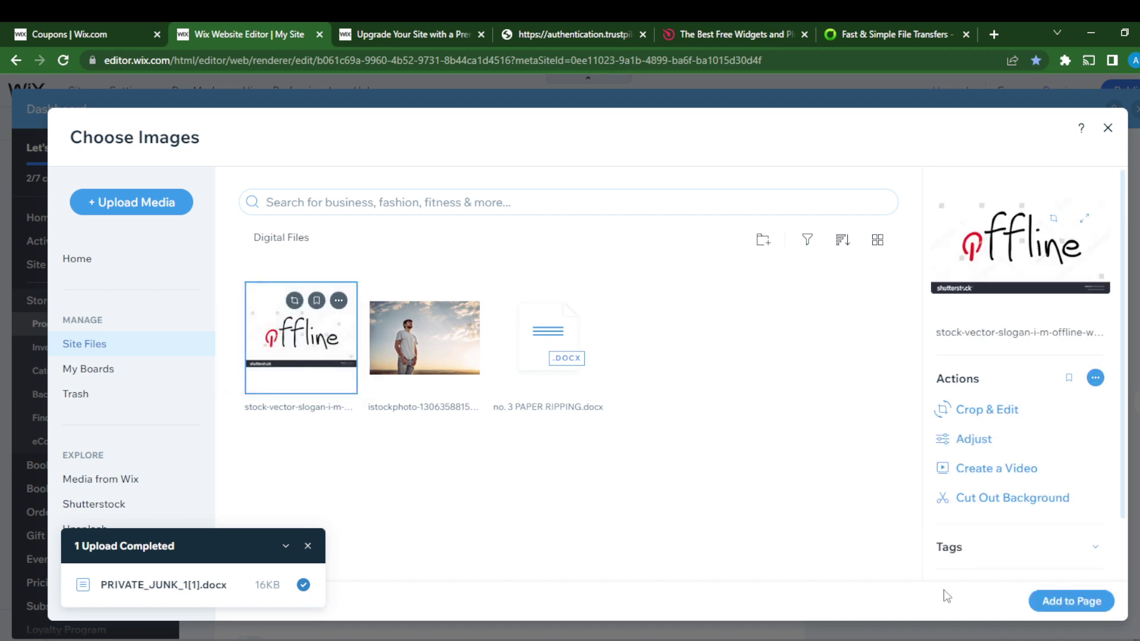
pyautogui.click(1049, 601)
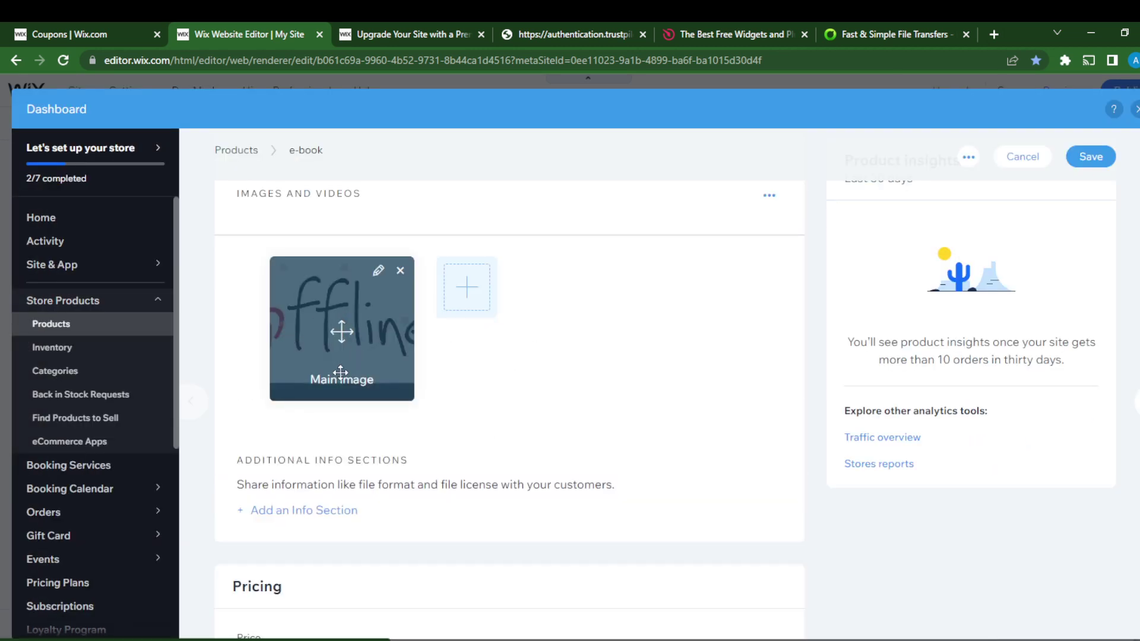
pyautogui.scroll(-3, 534, 391)
pyautogui.scroll(2, 520, 373)
pyautogui.scroll(5, 520, 372)
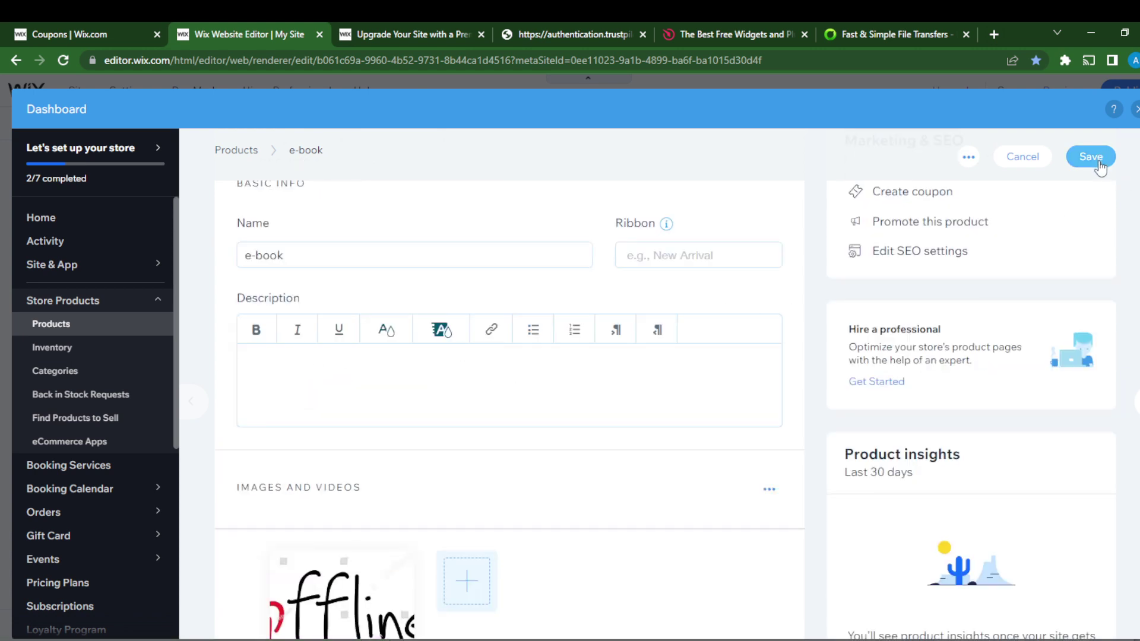
pyautogui.click(1092, 157)
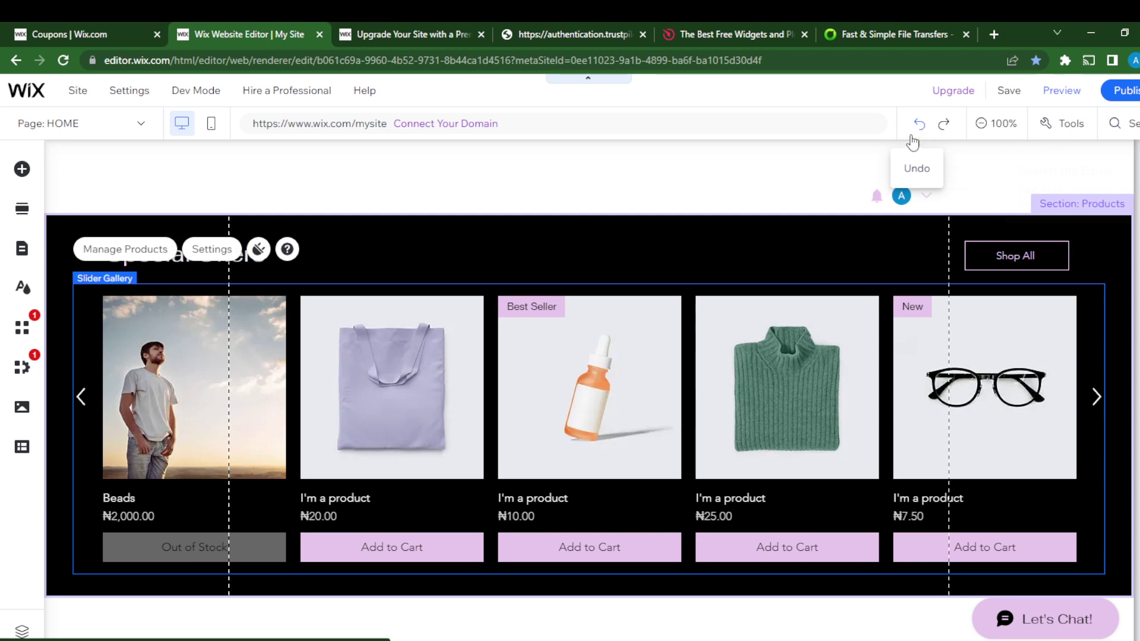
# Step: Undo the previous slider and add a Special Offers store slider section to the home page
pyautogui.click(914, 138)
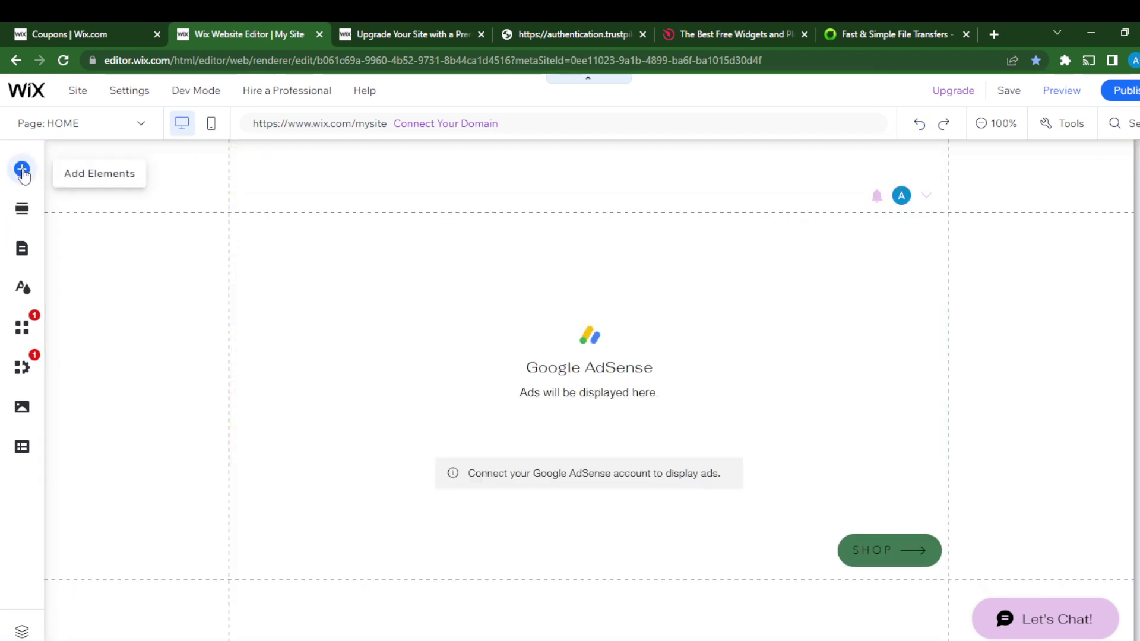
pyautogui.click(23, 171)
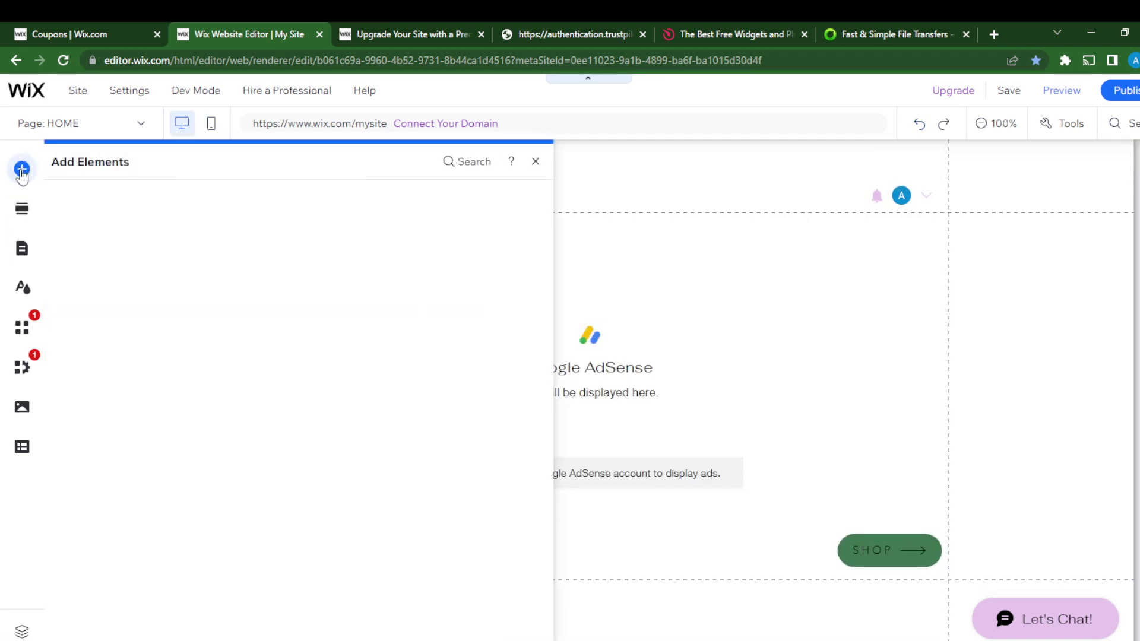
pyautogui.click(15, 209)
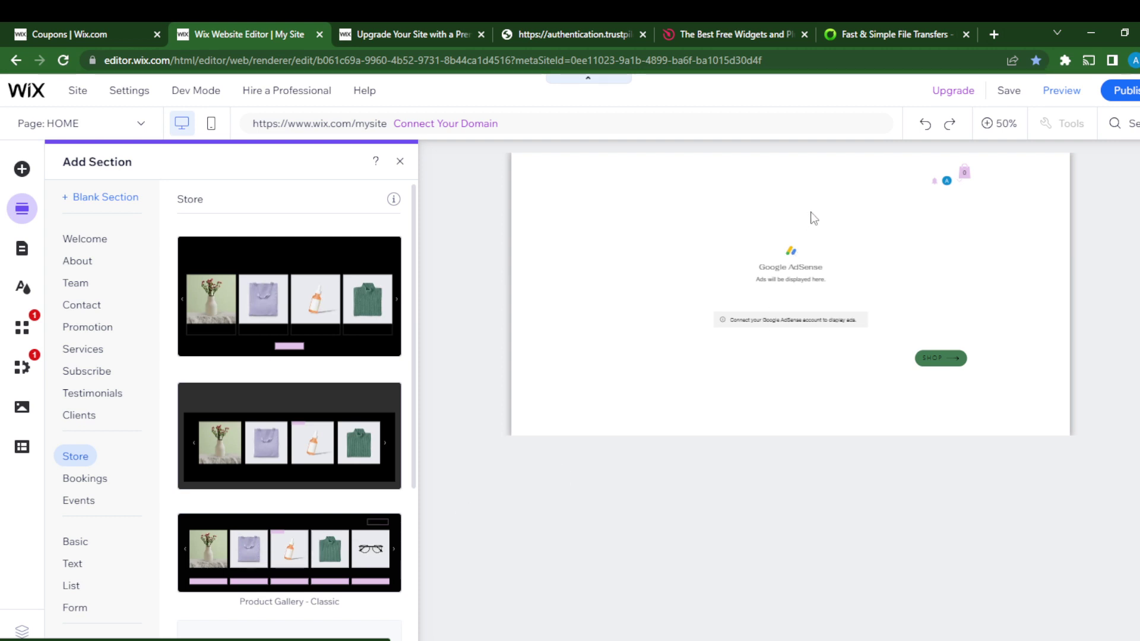
pyautogui.moveTo(813, 219); pyautogui.dragTo(730, 242)
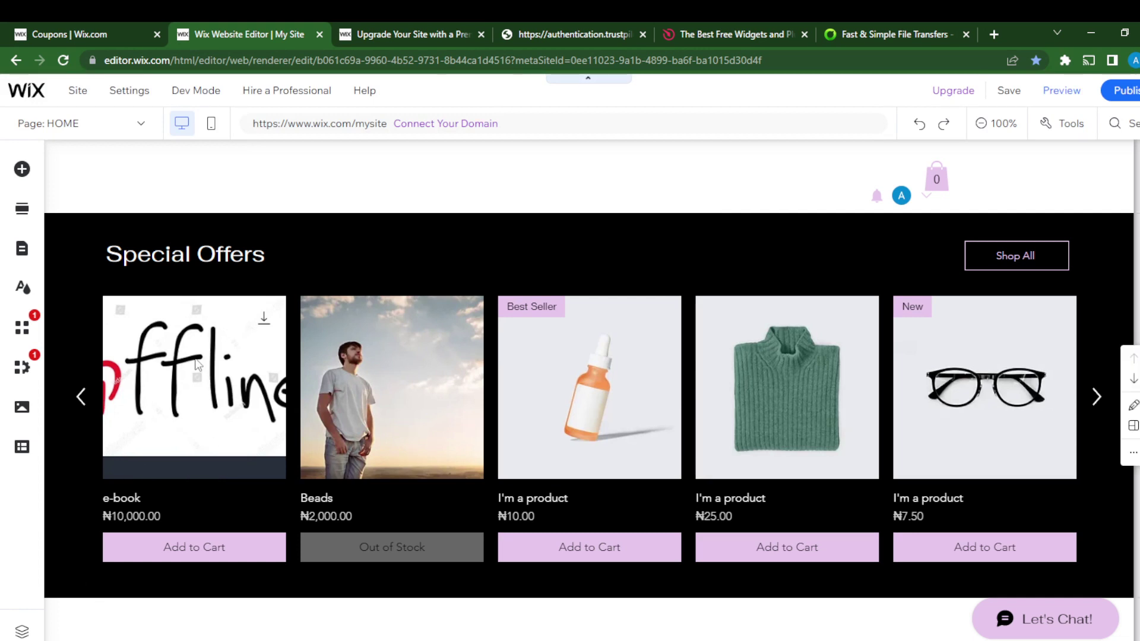
pyautogui.click(131, 432)
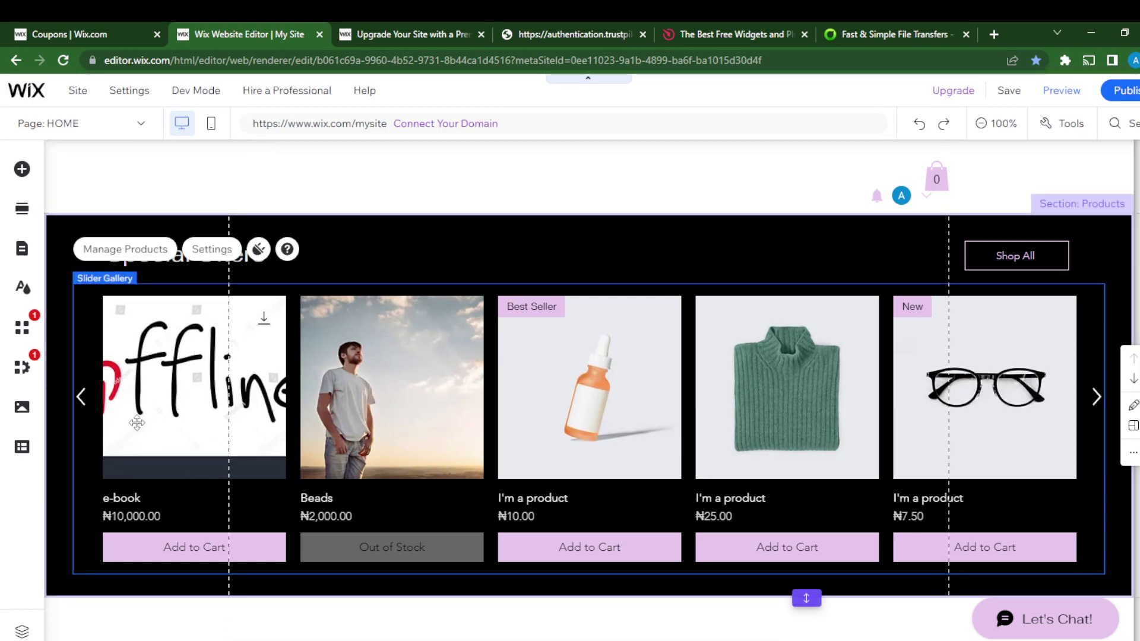